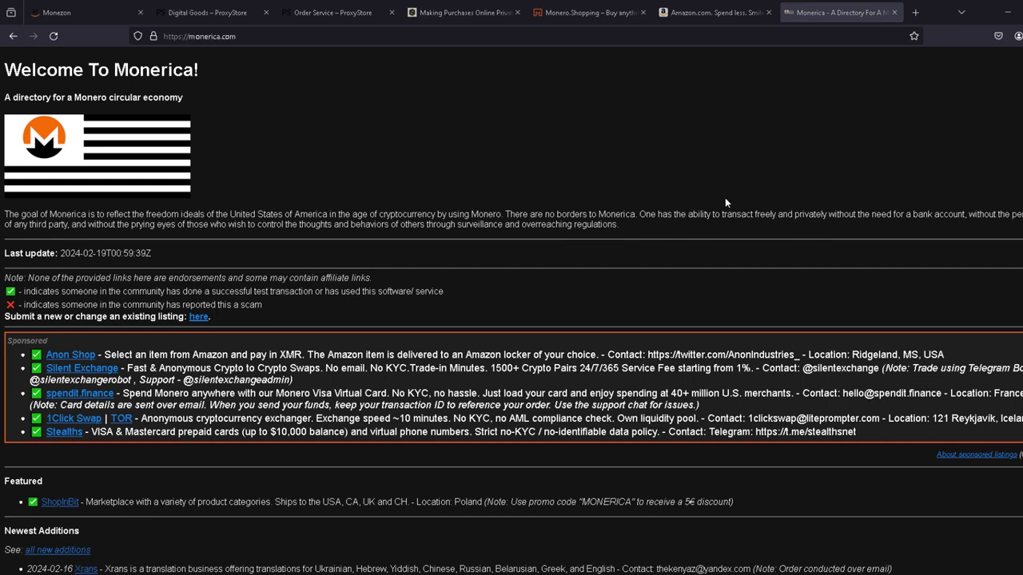
Step: Scroll the Monerica directory down to the phone plans, postage and precious metals listings
scroll(725, 203, "down", 3)
scroll(639, 224, "down", 5)
scroll(495, 248, "down", 5)
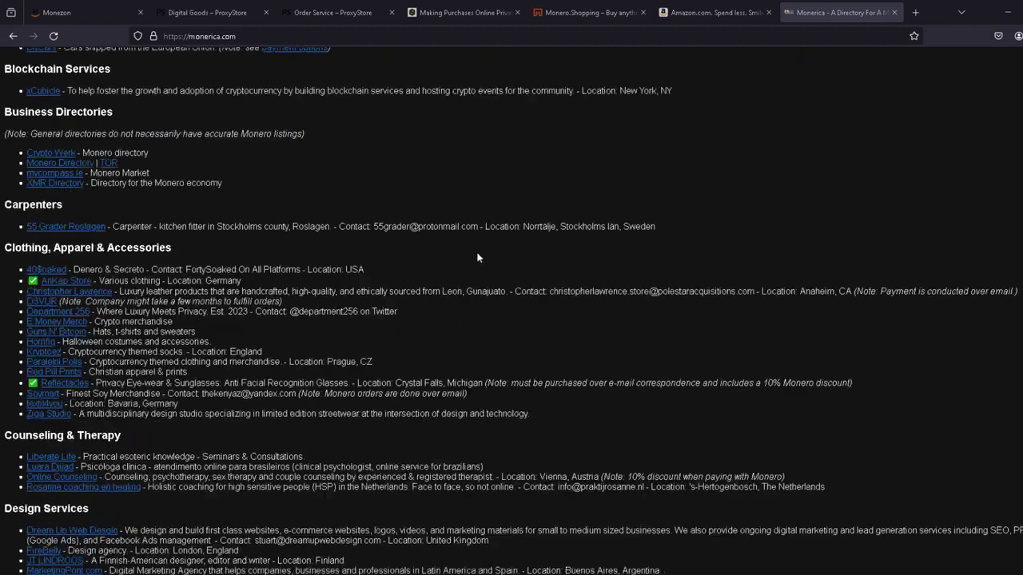
scroll(478, 257, "down", 3)
scroll(478, 257, "down", 1)
scroll(478, 258, "down", 1)
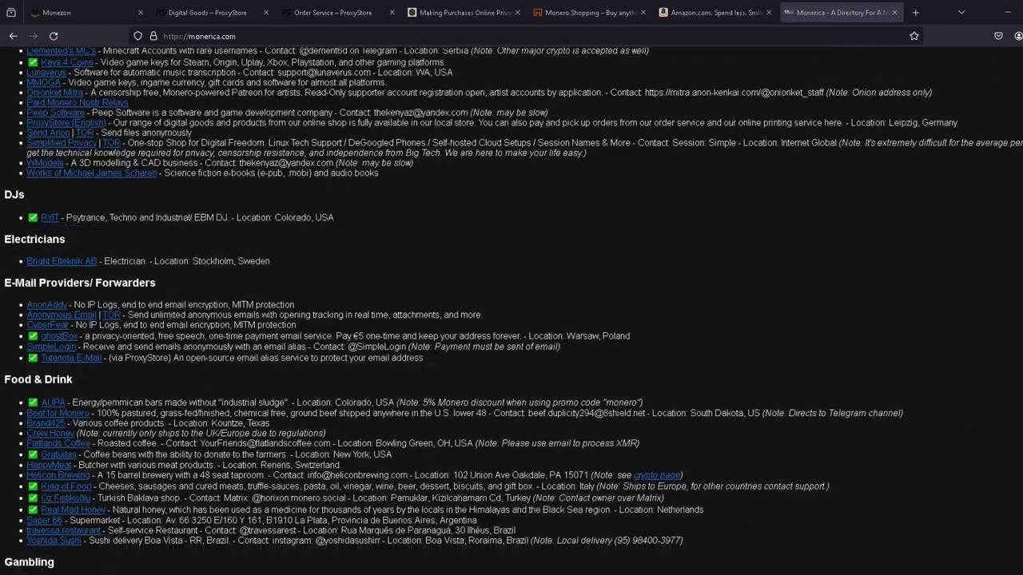
scroll(484, 262, "down", 3)
scroll(482, 260, "down", 3)
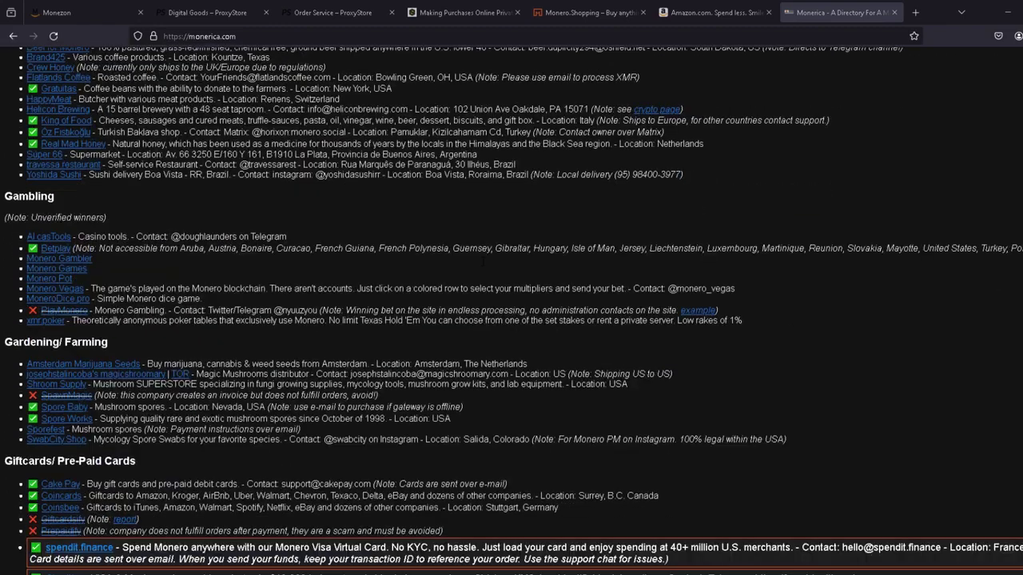
scroll(482, 264, "down", 3)
scroll(481, 264, "down", 2)
scroll(482, 264, "down", 1)
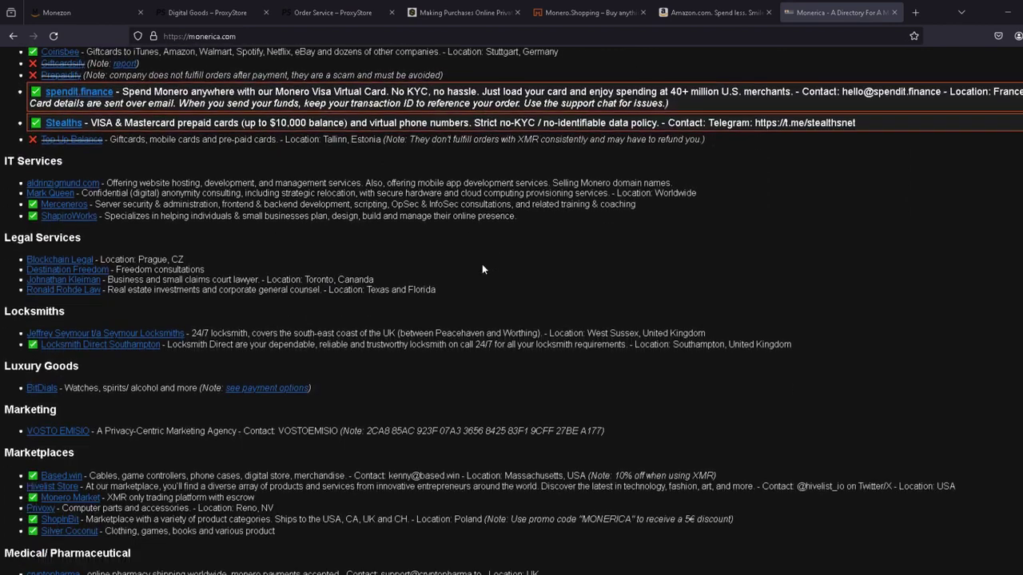
scroll(482, 264, "down", 3)
scroll(482, 264, "down", 3)
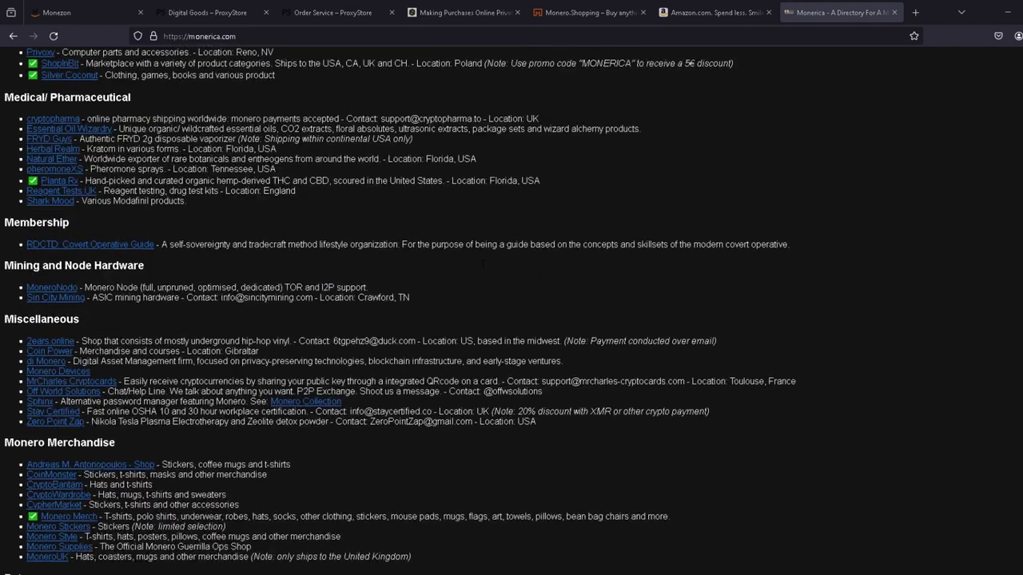
scroll(482, 264, "down", 4)
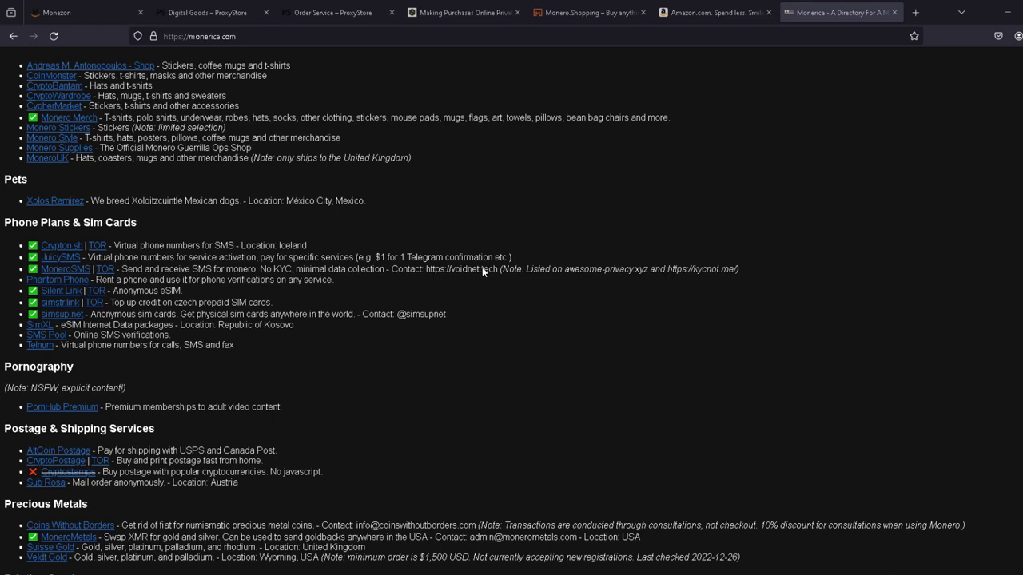
Step: Find 'COMMER' on the directory page and scroll to the Proxies section
key("ctrl+f")
type("COMMER")
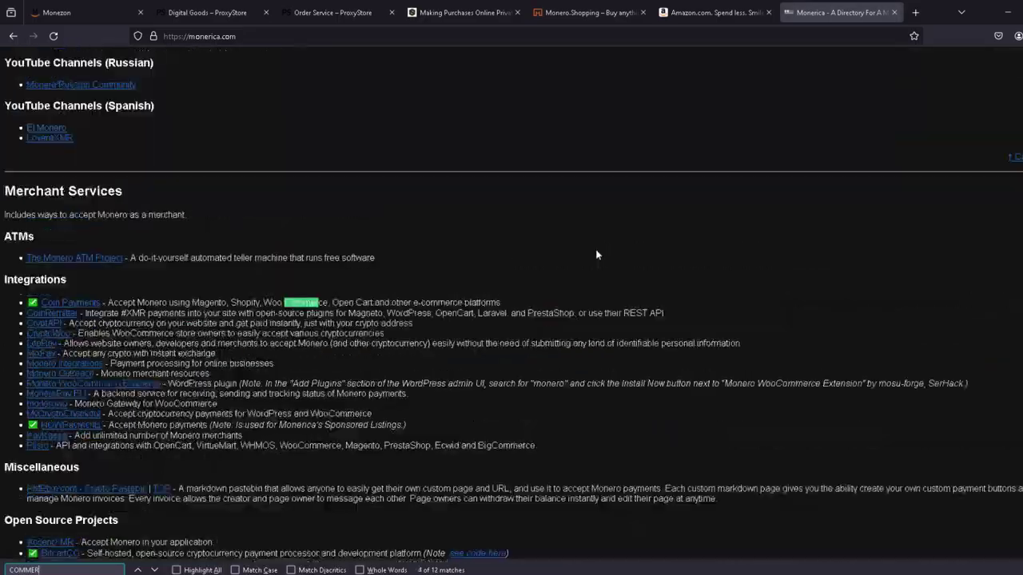
scroll(596, 254, "up", 10)
scroll(249, 320, "up", 5)
scroll(249, 321, "down", 5)
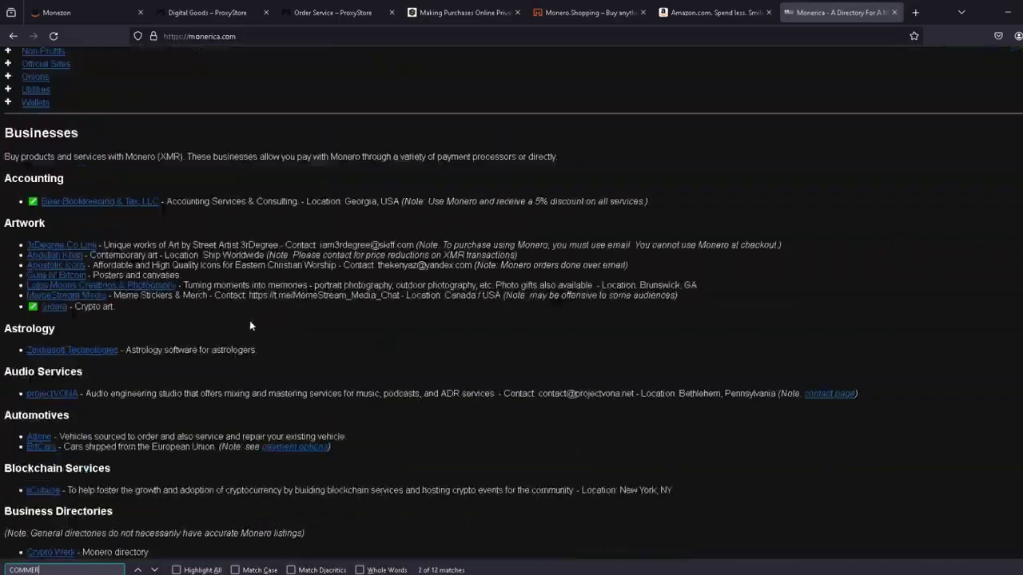
scroll(249, 320, "down", 8)
scroll(512, 304, "down", 10)
scroll(512, 304, "down", 8)
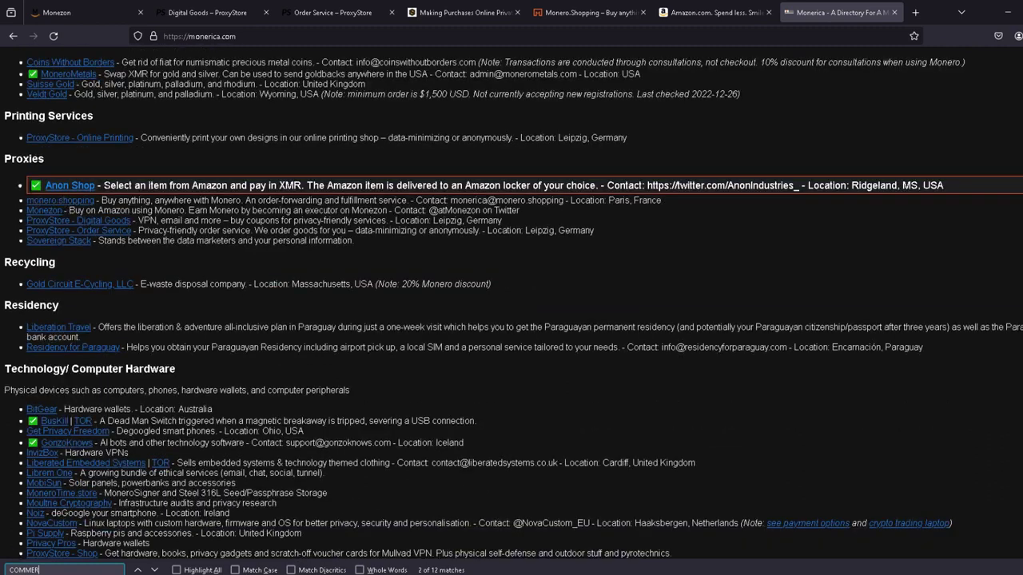
Step: Open Anon Shop in a new tab, move it forward, and close the old Monezon and Digital Goods tabs
middle_click(70, 185)
left_click_drag(53, 159, 3, 163)
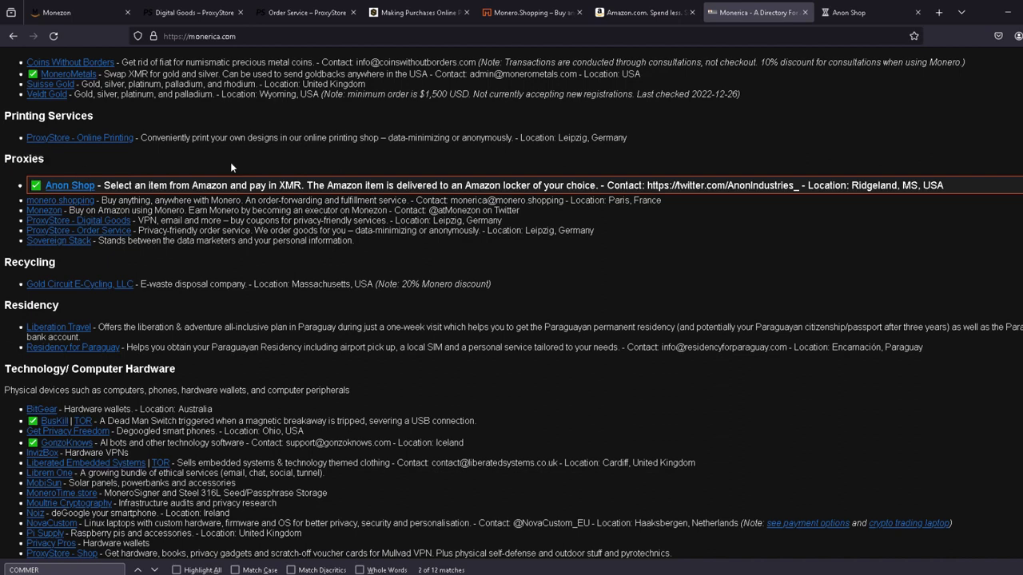
left_click_drag(849, 12, 747, 16)
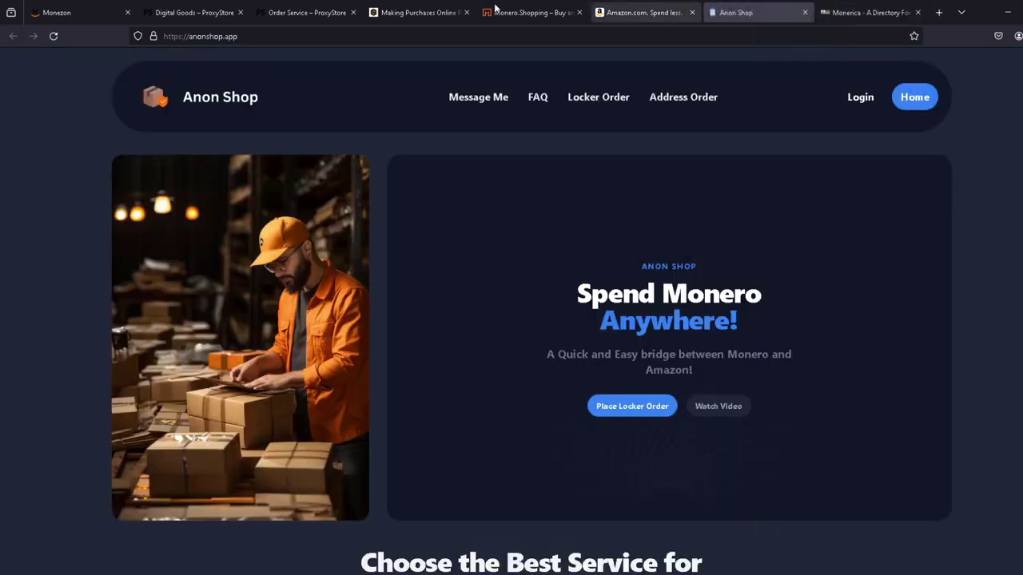
key("ctrl+Tab")
middle_click(71, 9)
middle_click(71, 9)
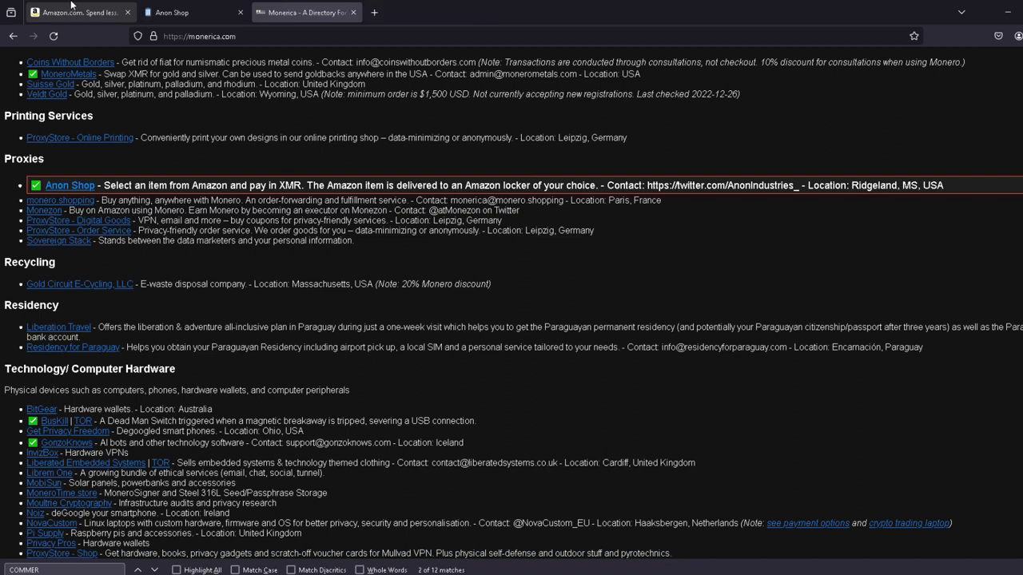
middle_click(71, 9)
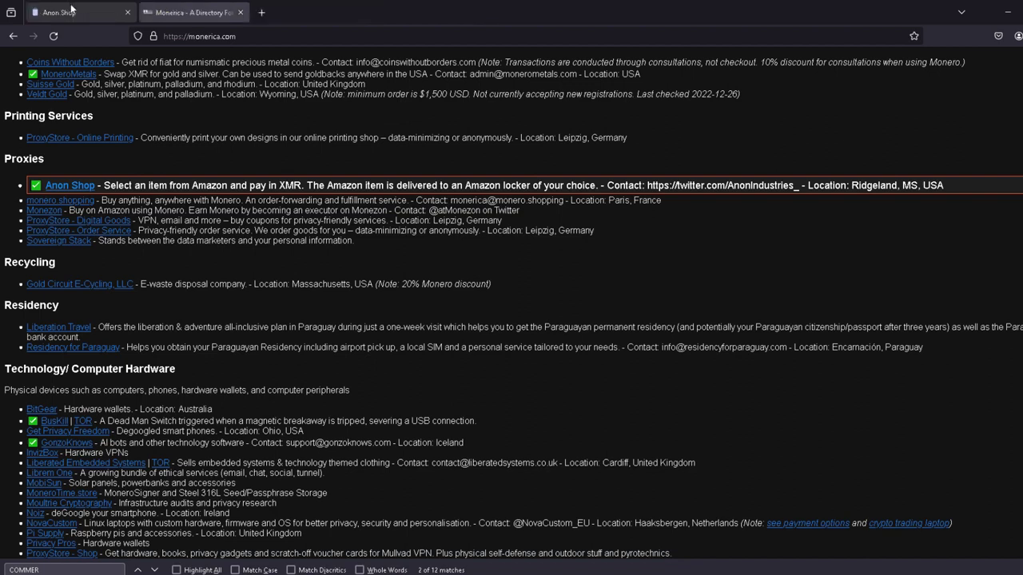
Step: Open monero.shopping, Monezon, ProxyStore Digital Goods and ProxyStore Order Service in background tabs
middle_click(60, 200)
middle_click(70, 186)
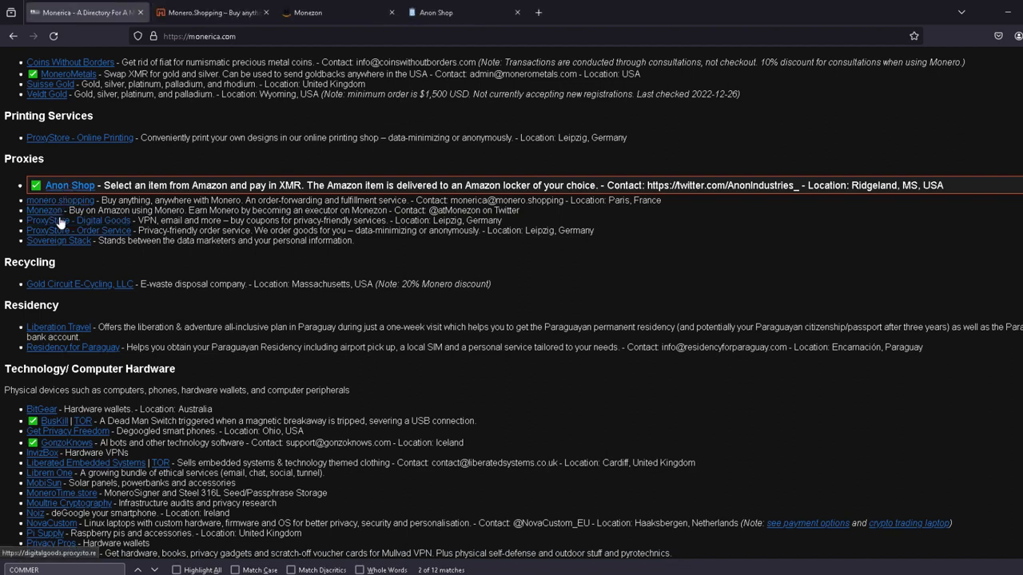
middle_click(60, 221)
middle_click(56, 241)
Step: Preview the Monezon, Anon Shop, ProxyStore and privacy guide tabs, ending back on Monero.Shopping
left_click(204, 12)
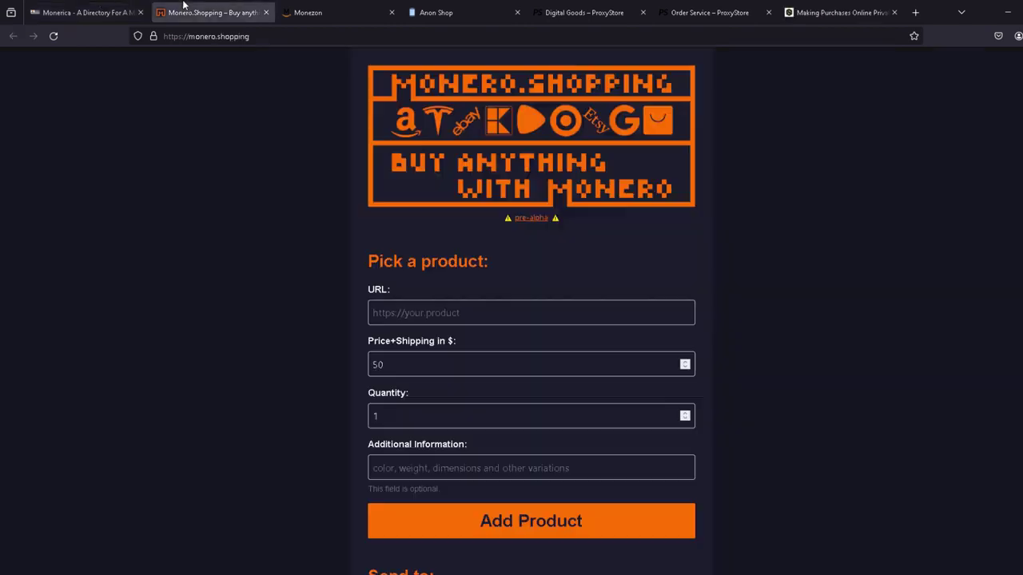
left_click(307, 10)
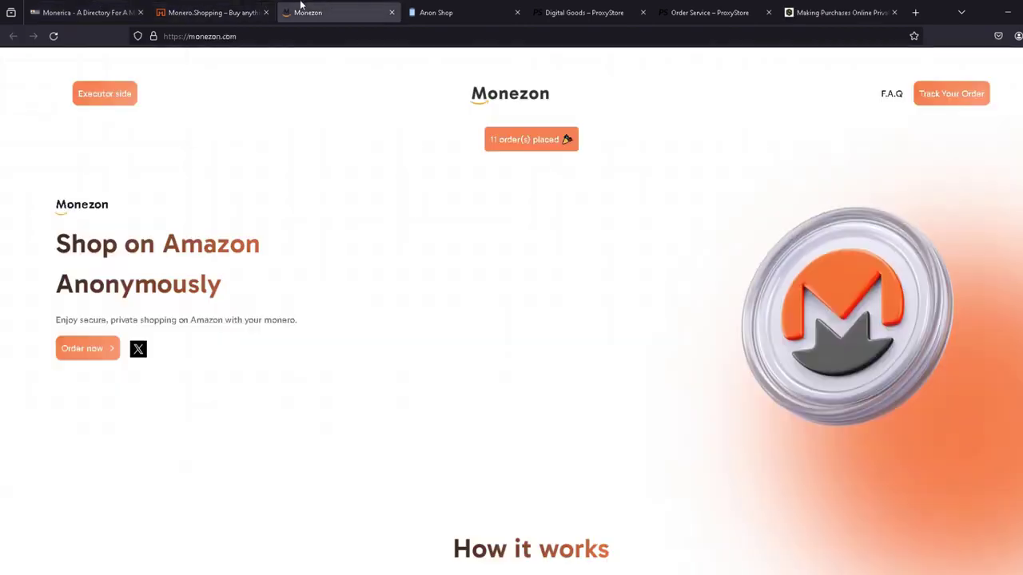
left_click(448, 8)
left_click(599, 7)
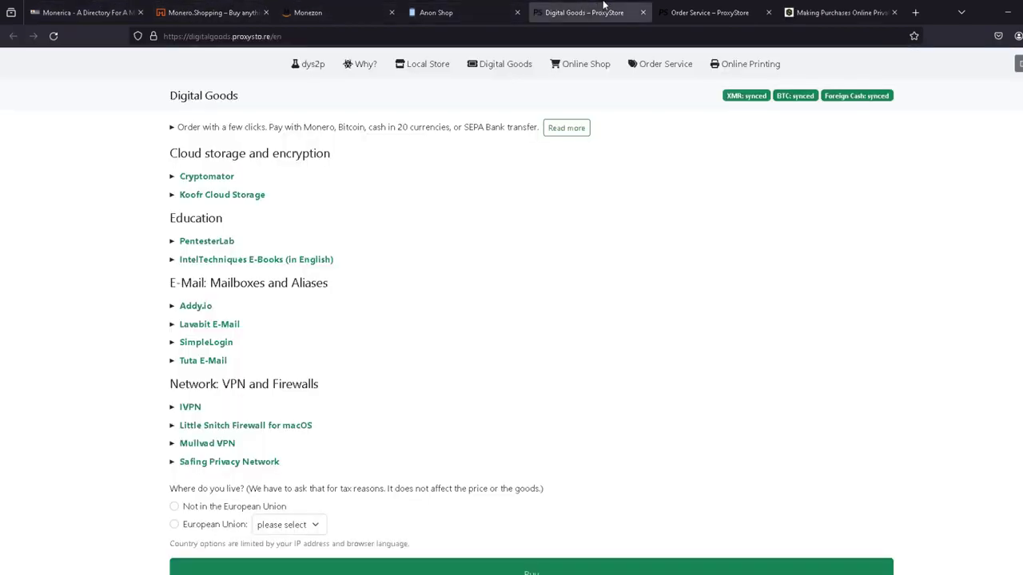
left_click(695, 8)
left_click(799, 8)
left_click(239, 4)
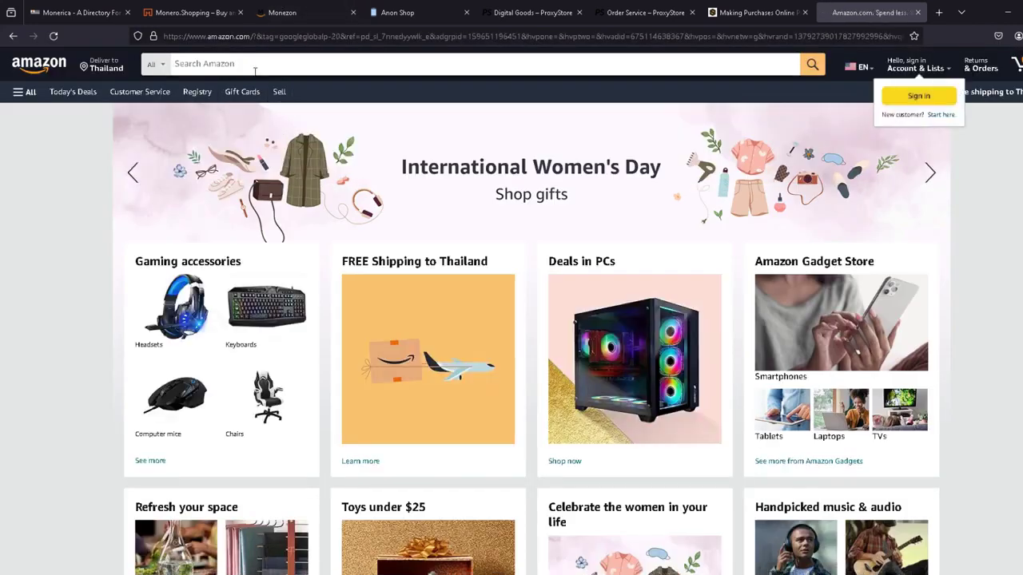
Step: Search Amazon for 'SEX OYS' and cut the toy cleaner's clean product link from the address bar
left_click(255, 70)
type("SE")
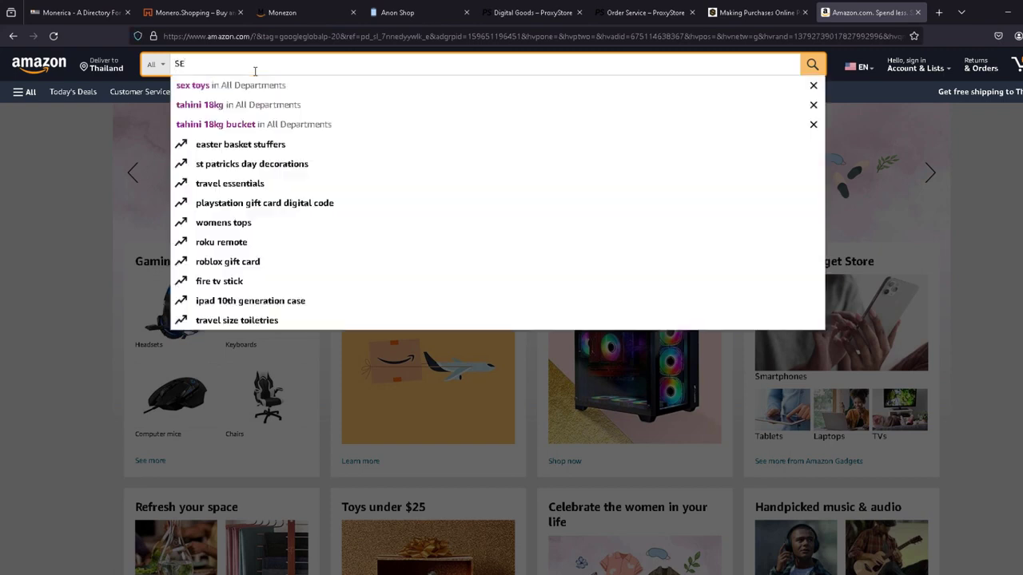
type("X")
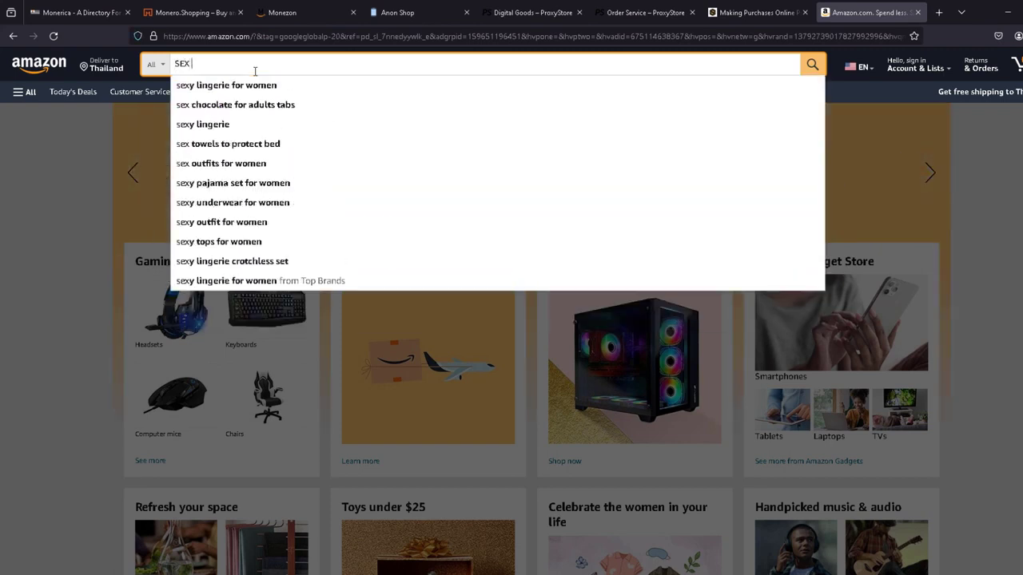
type(" OY")
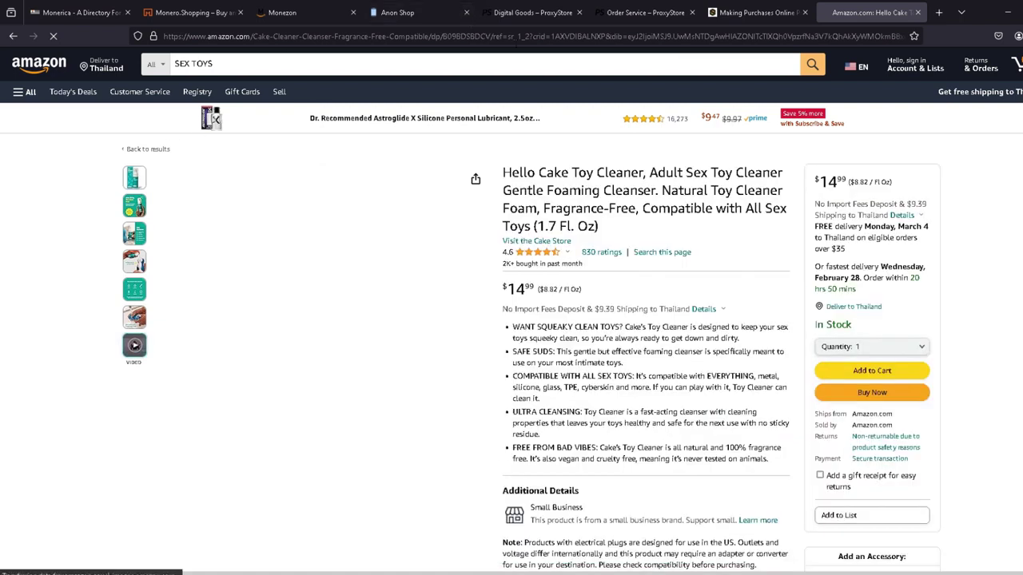
double_click(475, 36)
left_click_drag(475, 35, 163, 36)
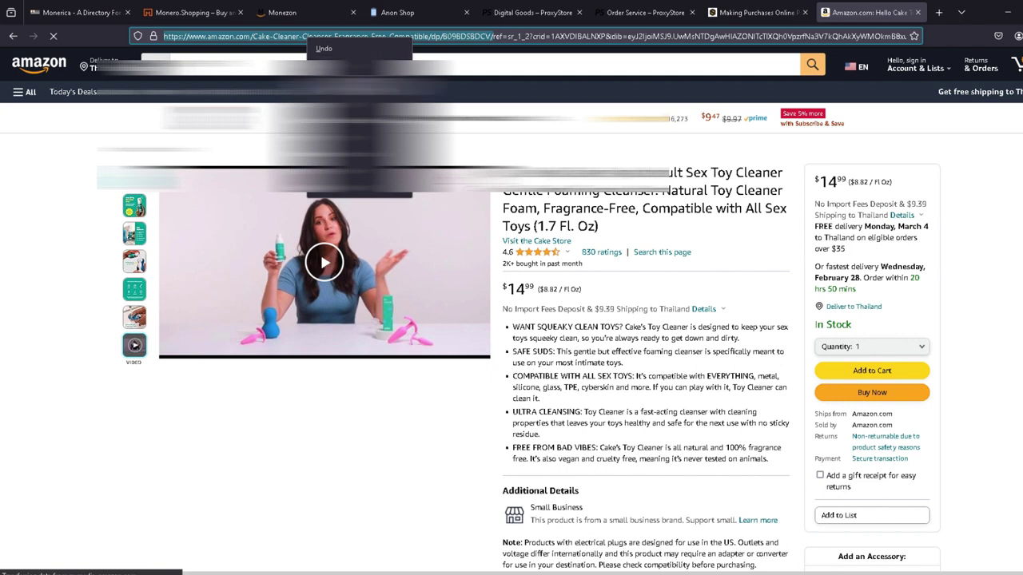
key("BackSpace")
Step: Restore and reload the $14.99 toy cleaner page, then return to the Monero.Shopping order form
key("ctrl+a")
key("BackSpace")
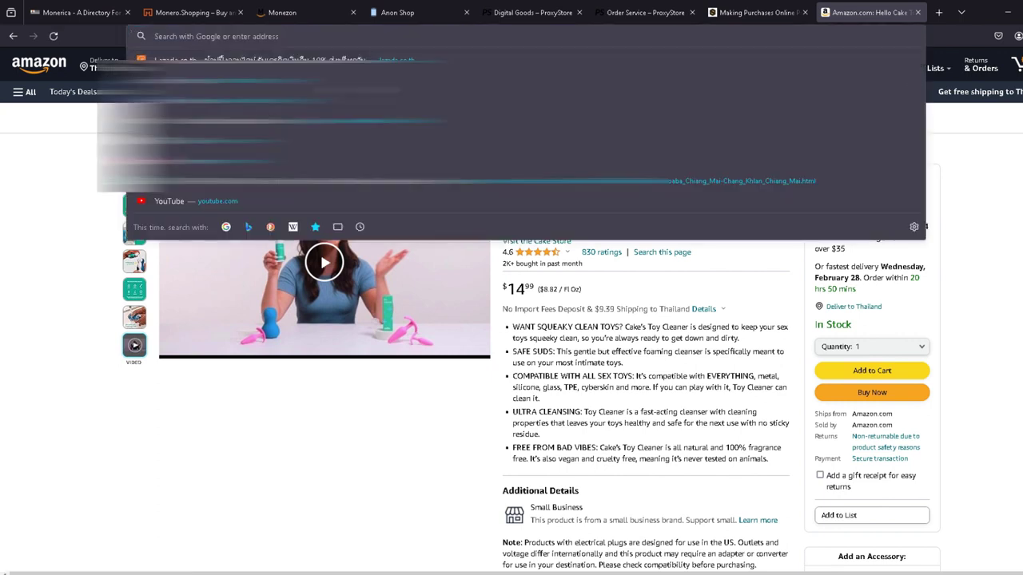
key("ctrl+b")
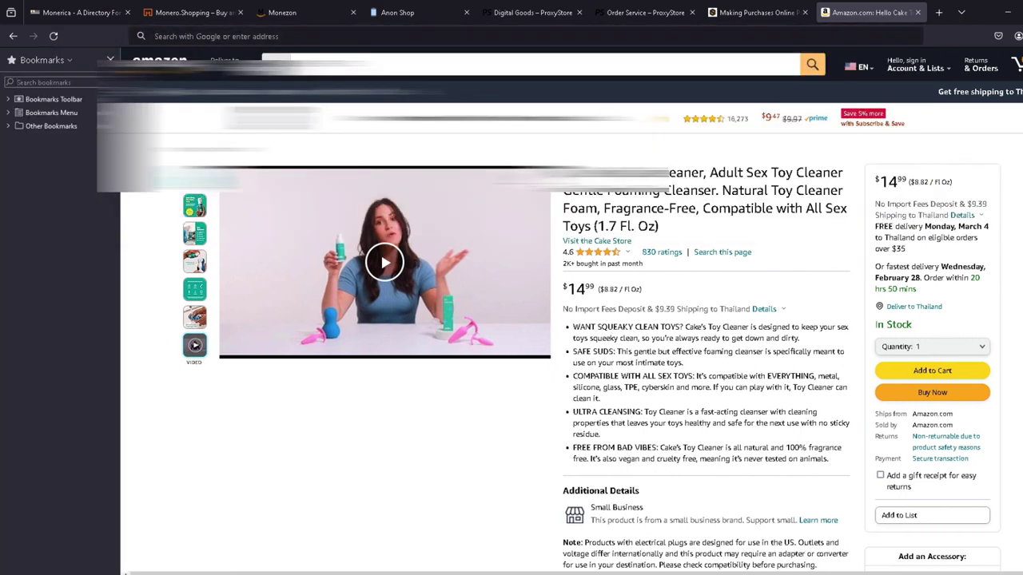
key("ctrl+b")
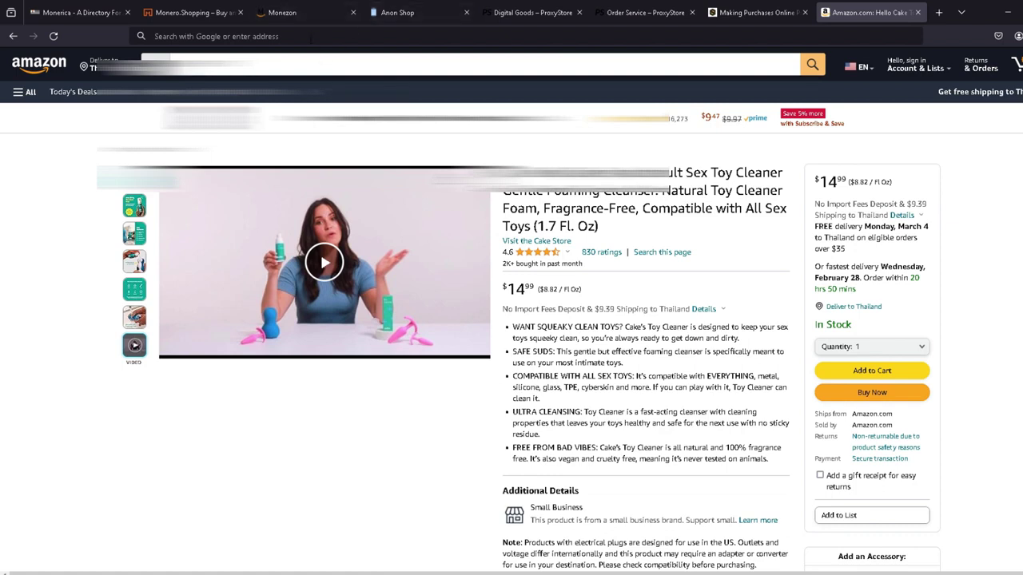
left_click(309, 37)
key("Escape")
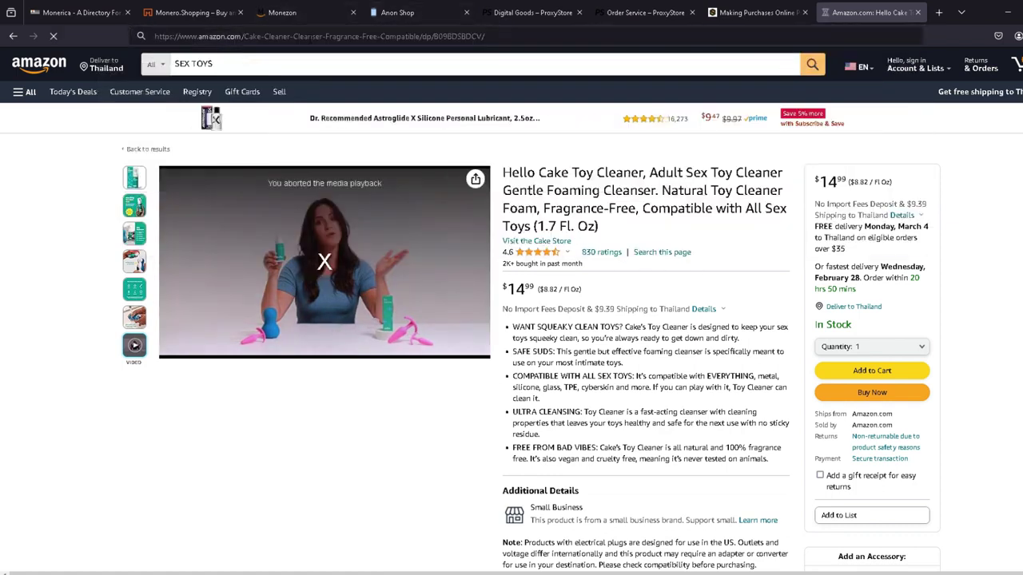
key("Return")
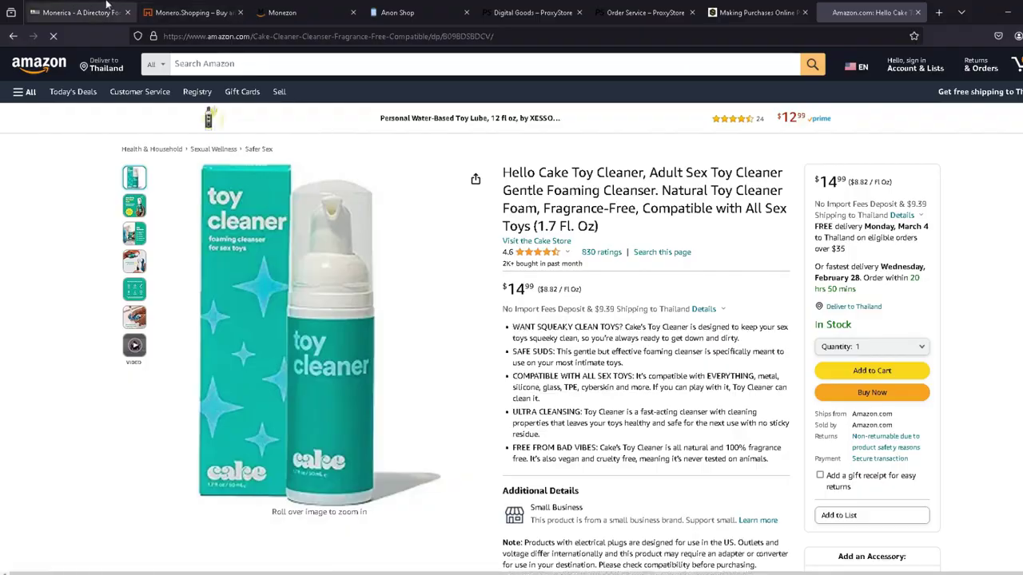
key("ctrl+Tab")
key("ctrl+Tab")
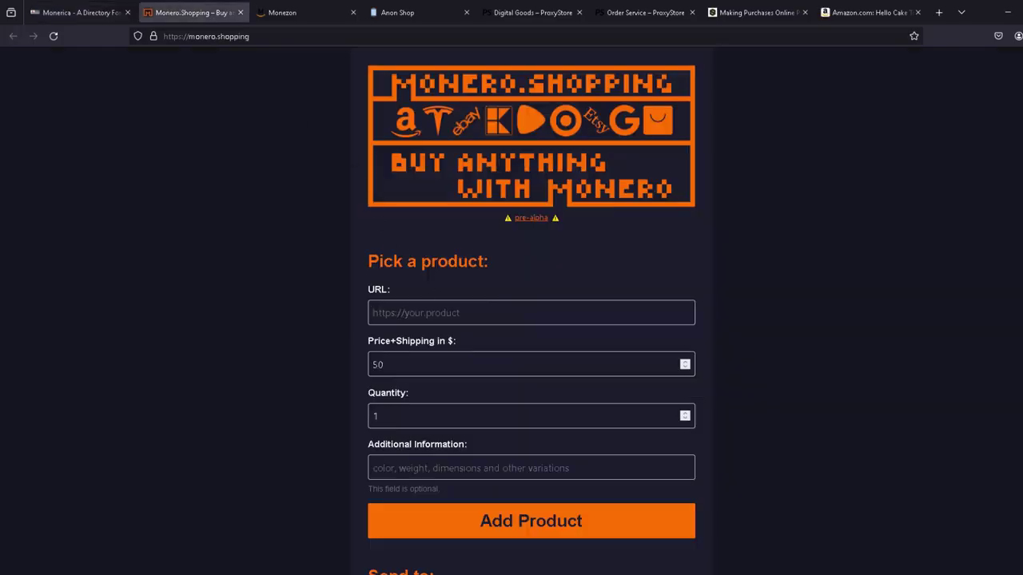
Step: Paste the Amazon toy cleaner link into the Monero.Shopping product field
key("ctrl+v")
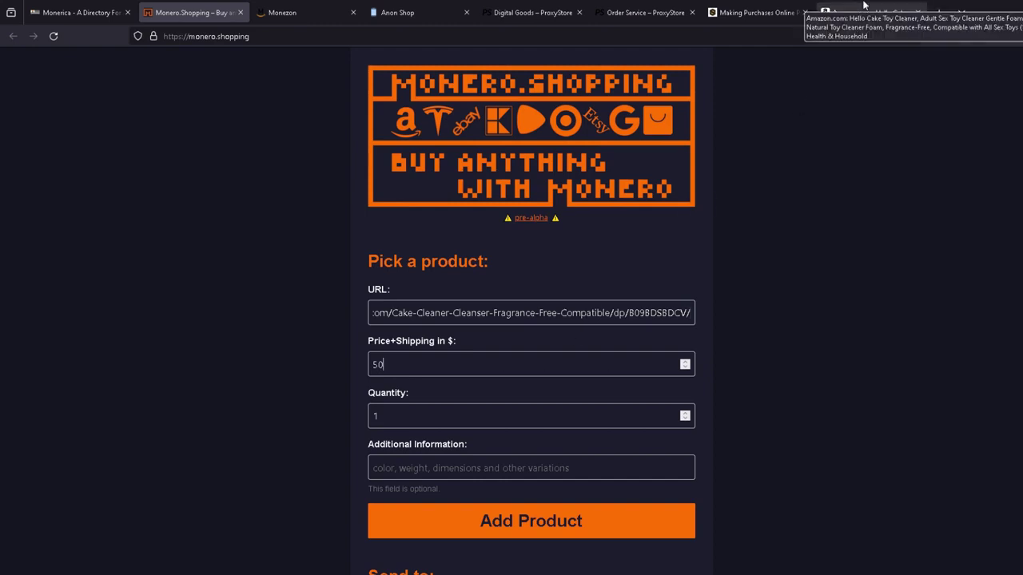
left_click(860, 13)
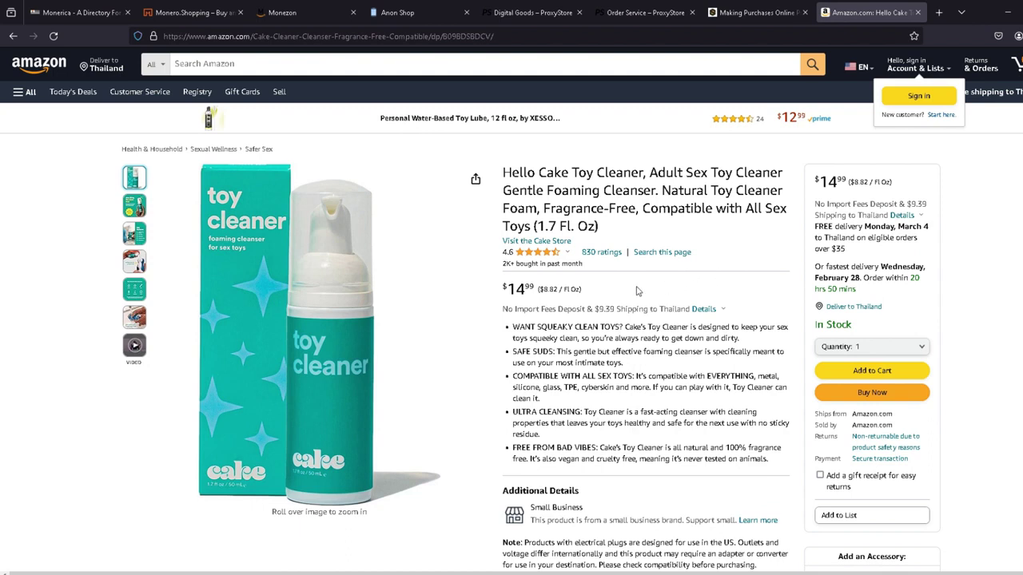
left_click(192, 12)
Step: Set Price+Shipping to 20 and start the note 'I want the biggest one they h'
double_click(378, 364)
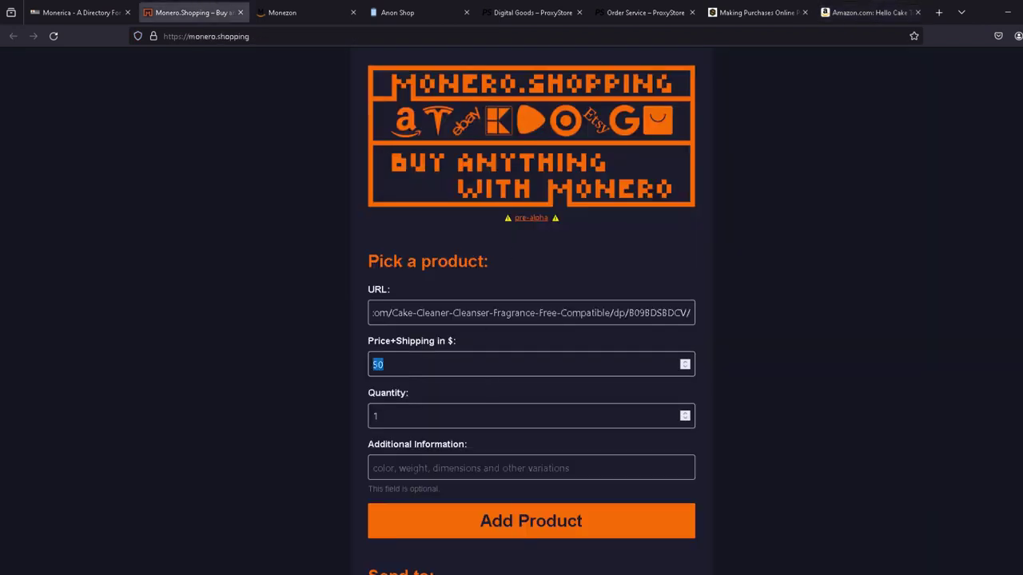
type("20")
scroll(480, 373, "down", 6)
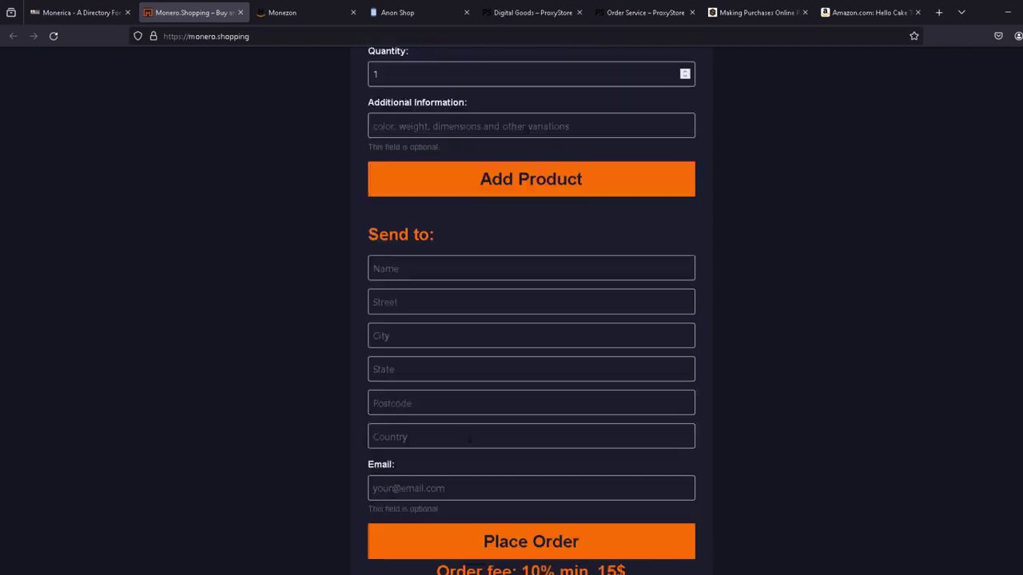
scroll(571, 434, "up", 2)
scroll(571, 434, "up", 4)
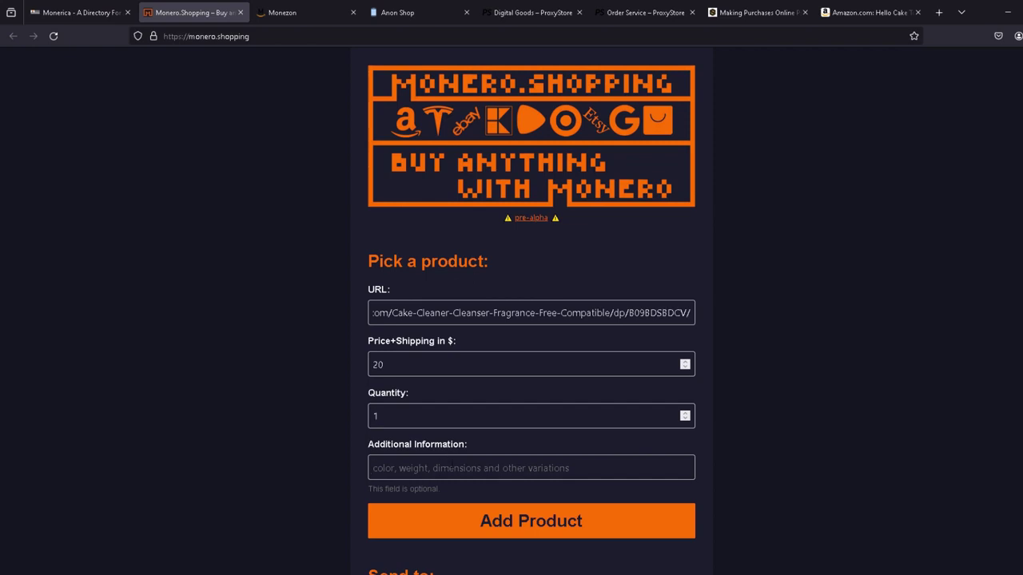
left_click(451, 468)
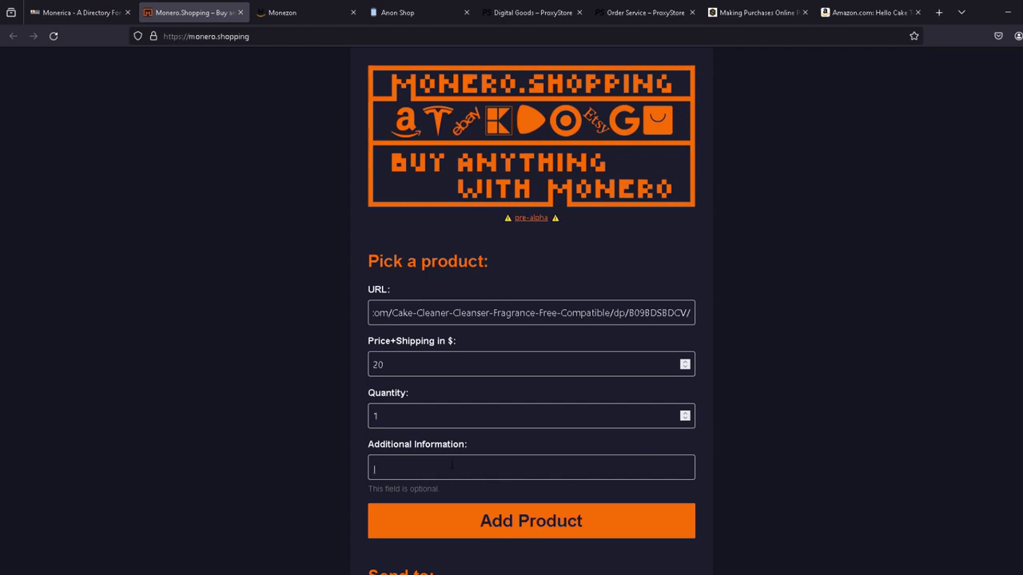
type("I wa")
type("nt the b")
type("iggest ")
type("one th")
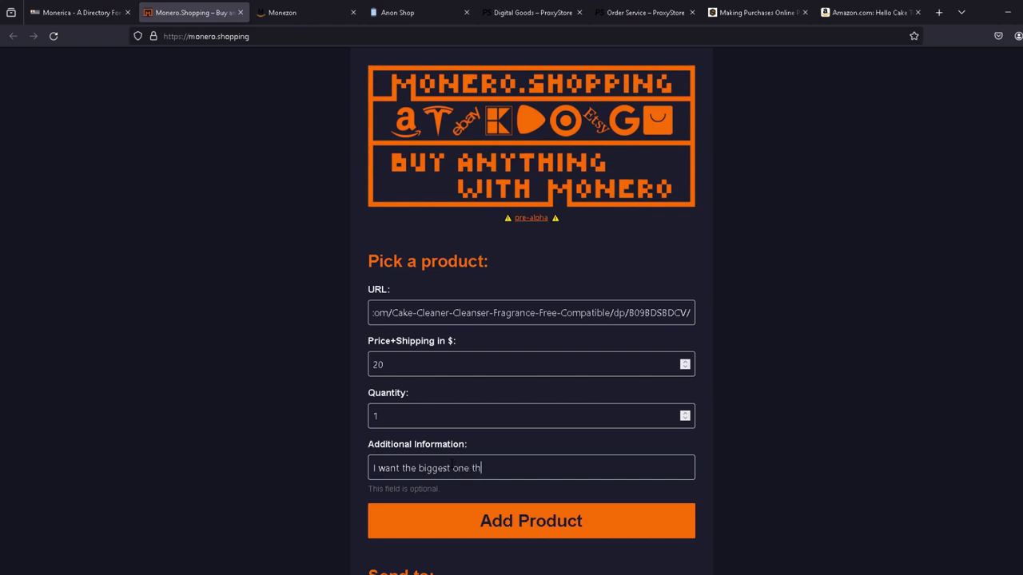
type("ey have")
Step: Add a second product, fill the Send-to fields and email with placeholder values, and submit
scroll(487, 480, "down", 3)
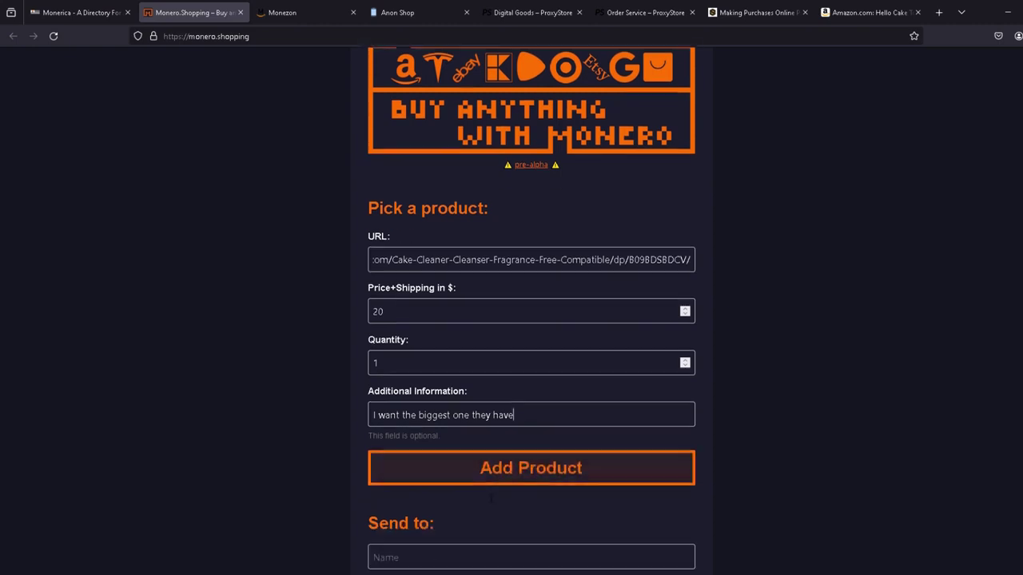
left_click(489, 416)
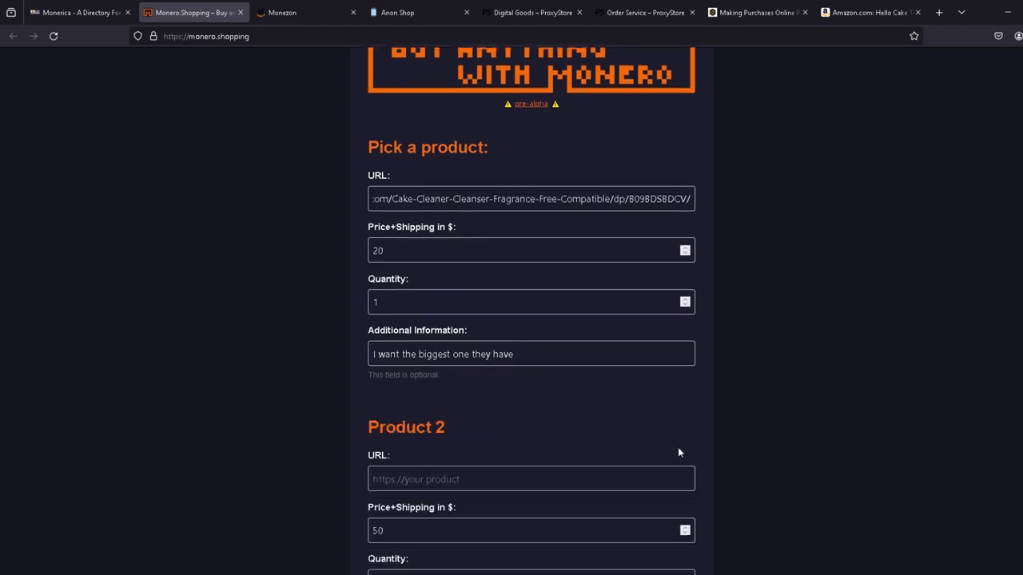
scroll(679, 453, "down", 4)
scroll(551, 397, "down", 5)
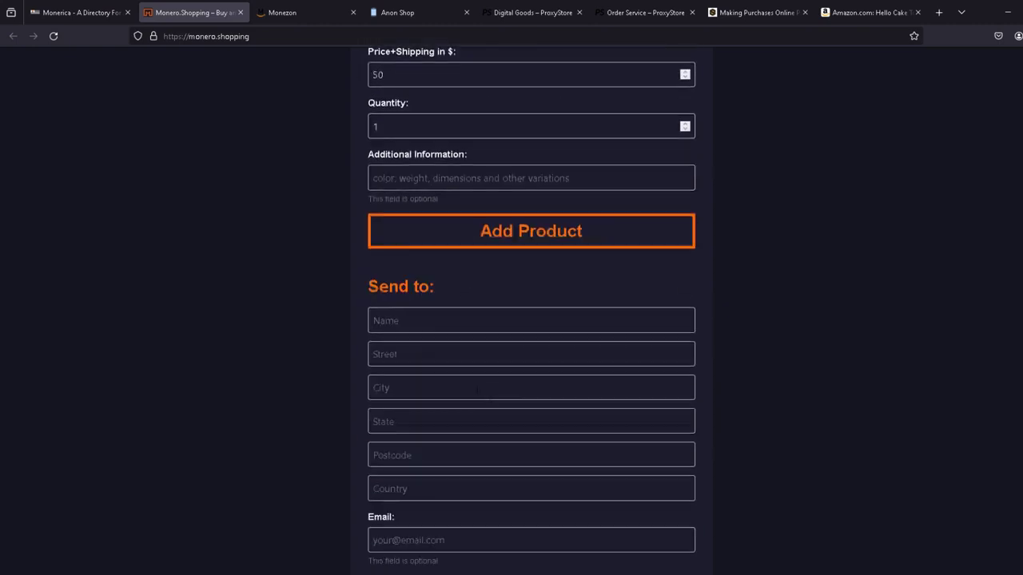
left_click(406, 356)
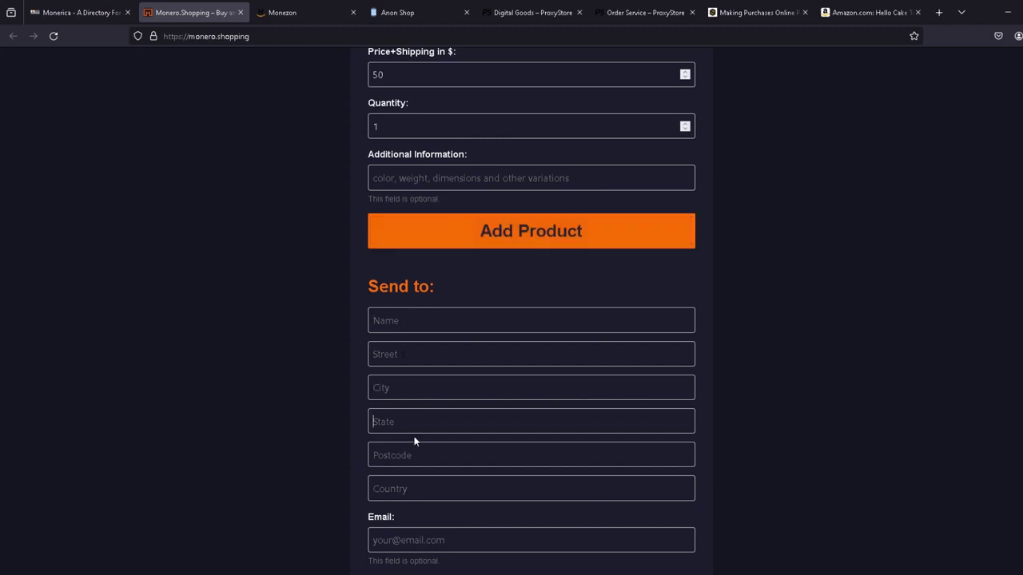
left_click(154, 36)
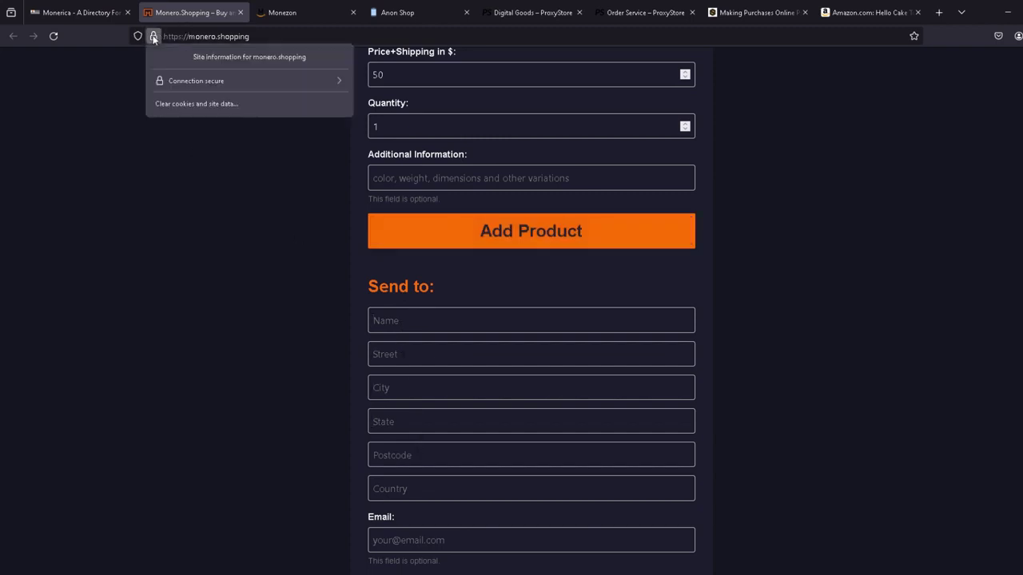
left_click(152, 217)
scroll(152, 217, "down", 1)
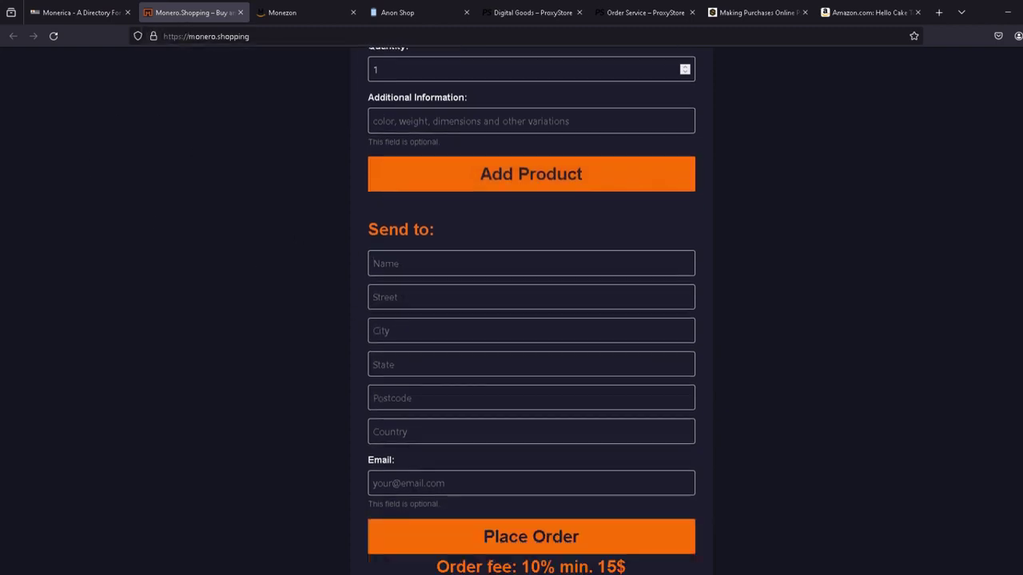
left_click(421, 274)
type("1234\t123\t")
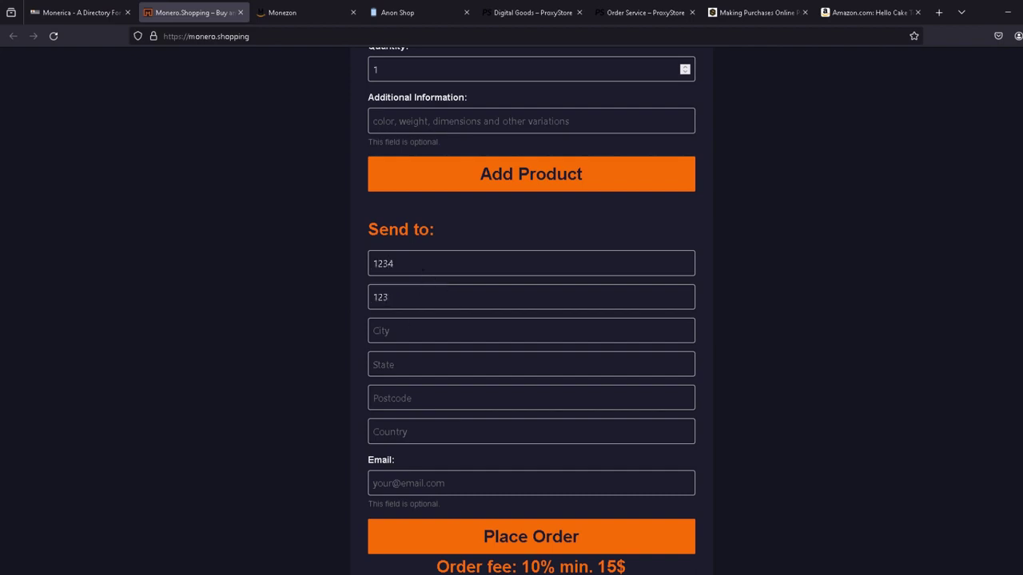
type("123\t123\t123\t123\t")
type("123@123")
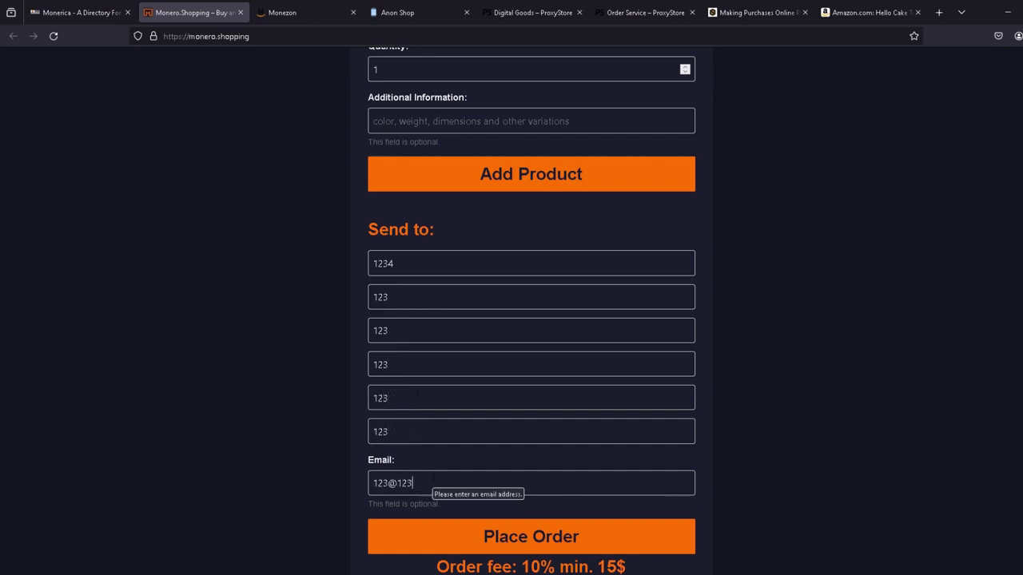
type("om")
left_click(482, 544)
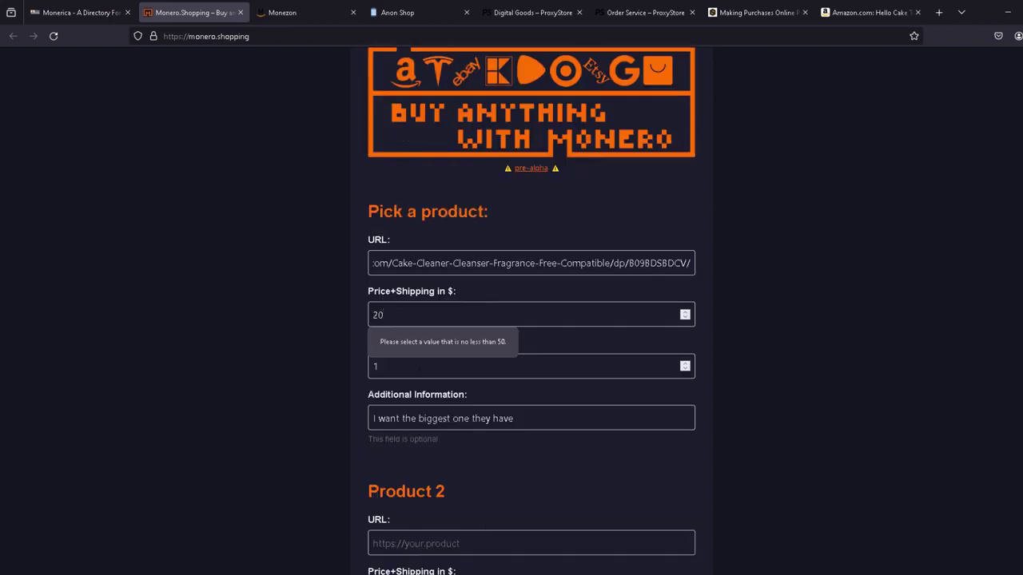
Step: Correct the first product's price to 50 and resubmit the order
double_click(434, 315)
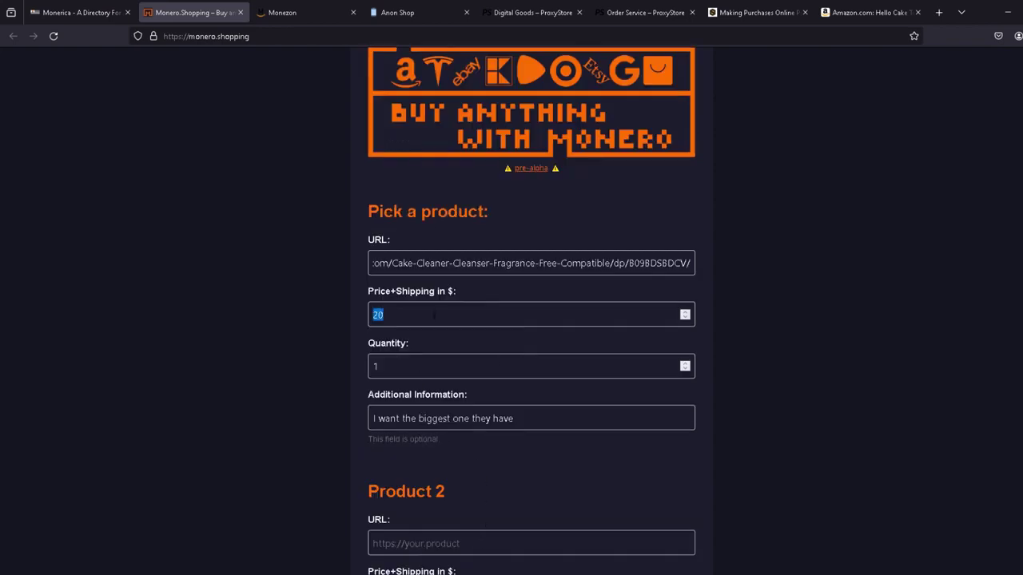
type("50")
scroll(484, 466, "down", 3)
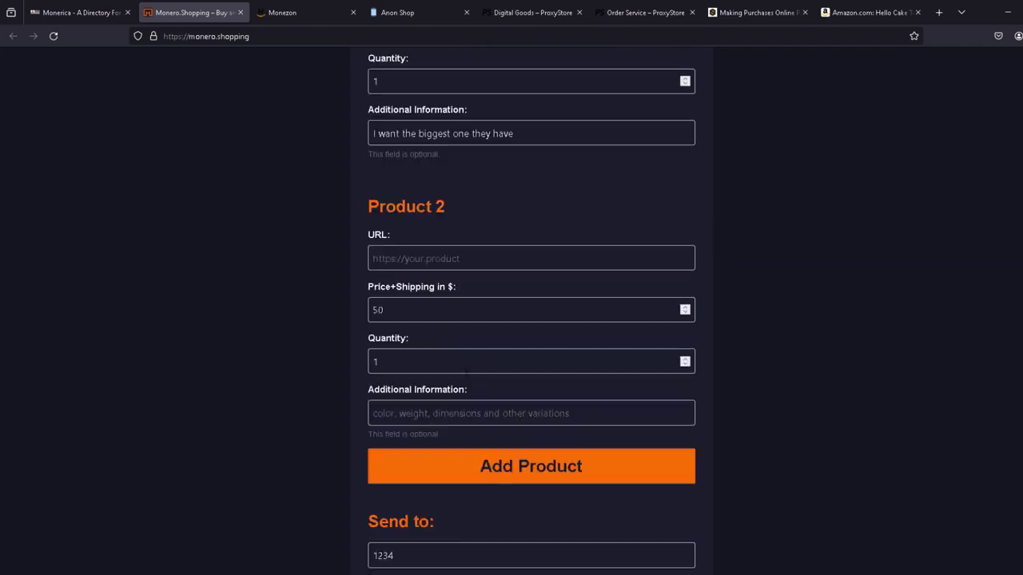
scroll(488, 466, "down", 3)
scroll(487, 543, "down", 2)
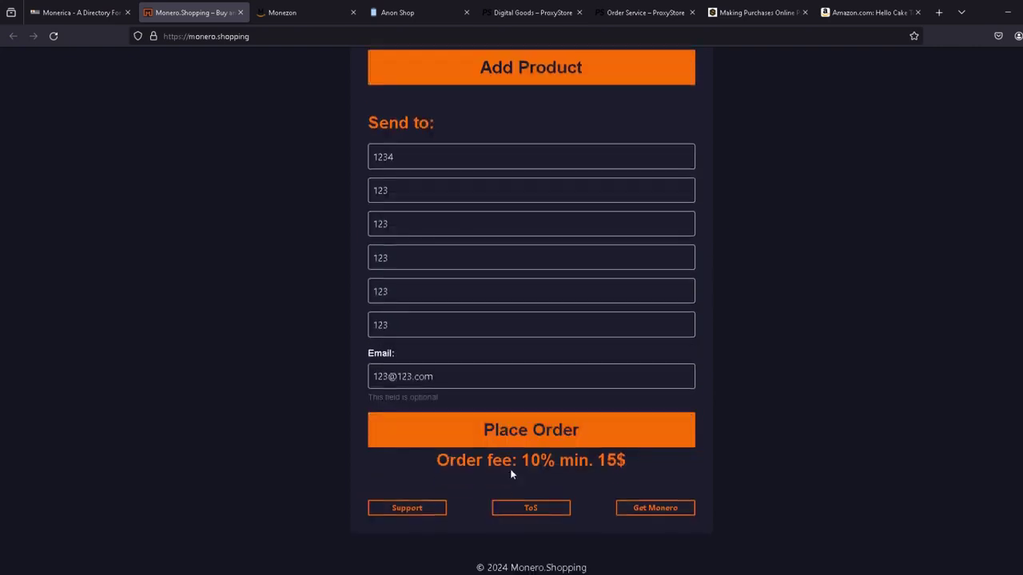
left_click(514, 435)
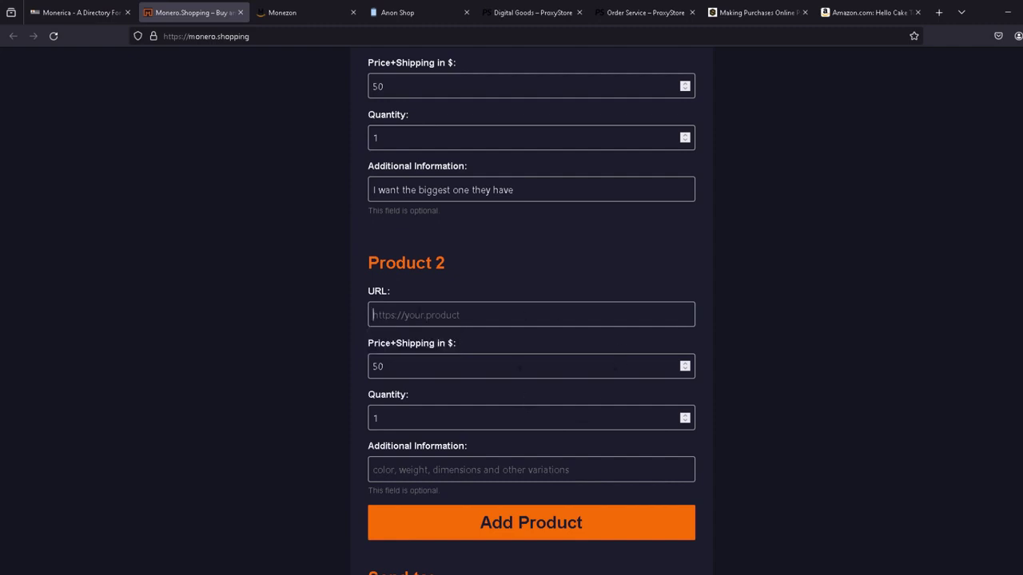
Step: Paste the Amazon cleaner link into Product 2 and place the order
key("ctrl+v")
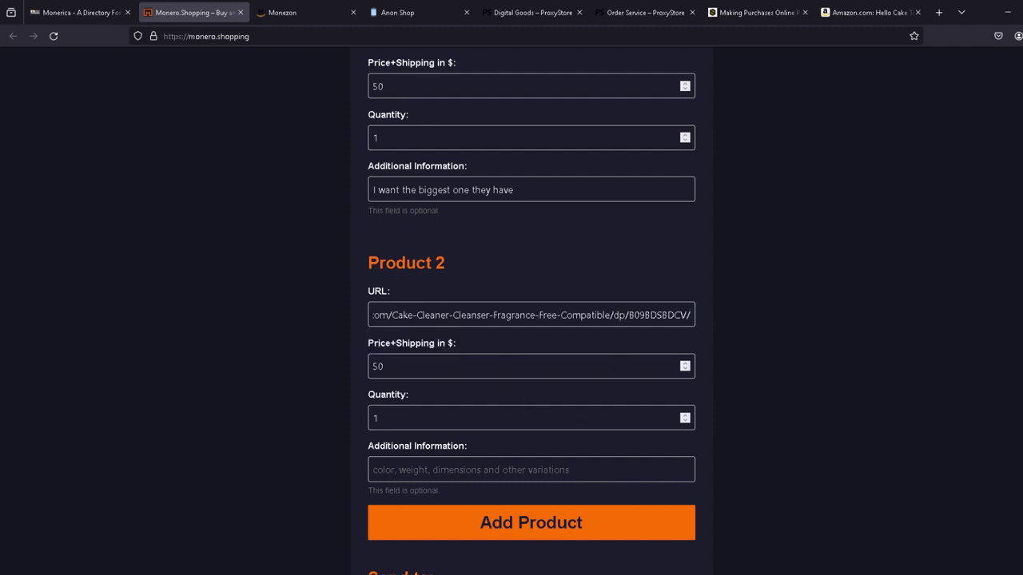
scroll(522, 515, "down", 4)
scroll(514, 537, "down", 2)
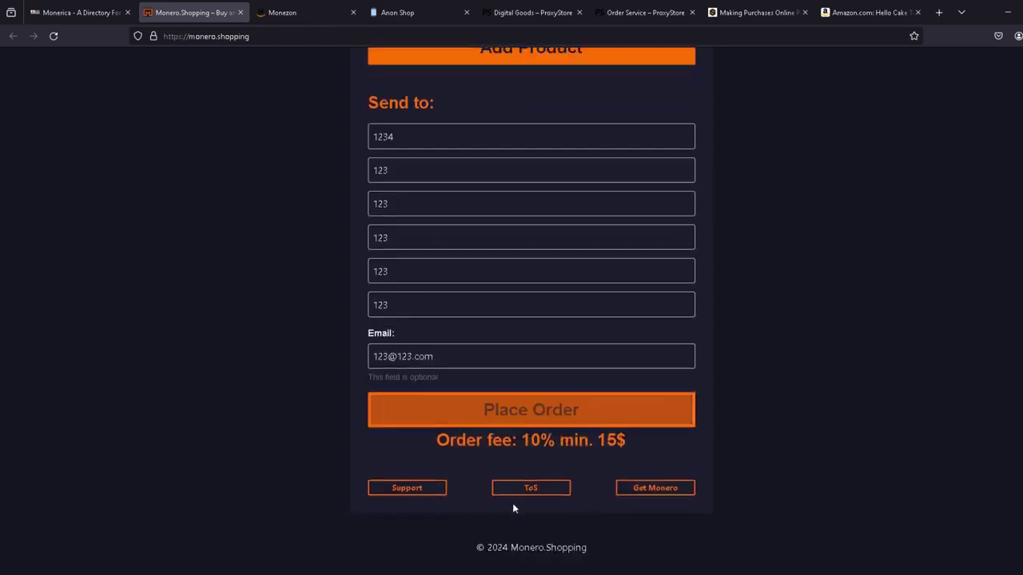
left_click(525, 426)
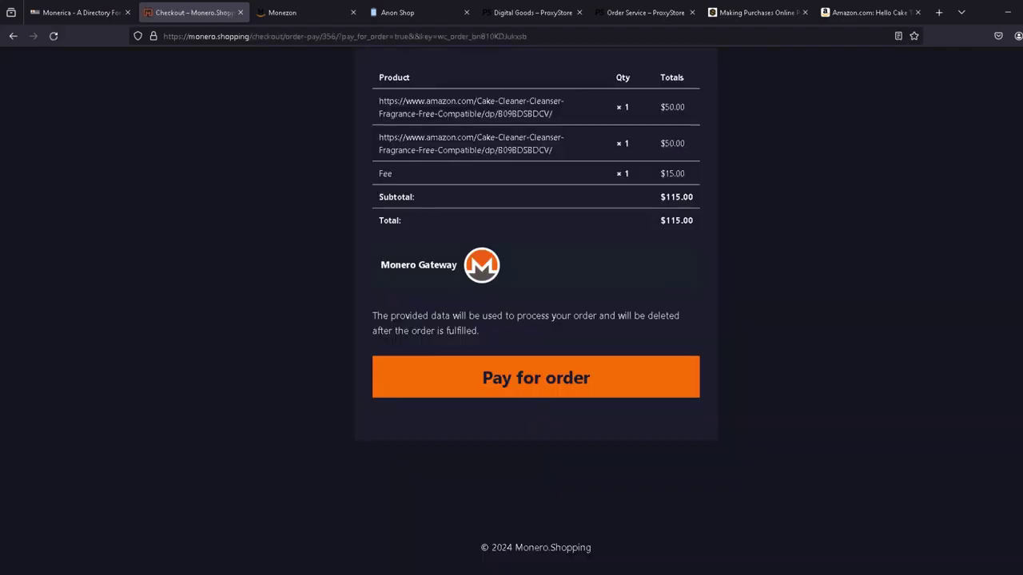
Step: Pay via Monero Gateway and review order 356's payment address and 0.9519 XMR due
left_click(514, 385)
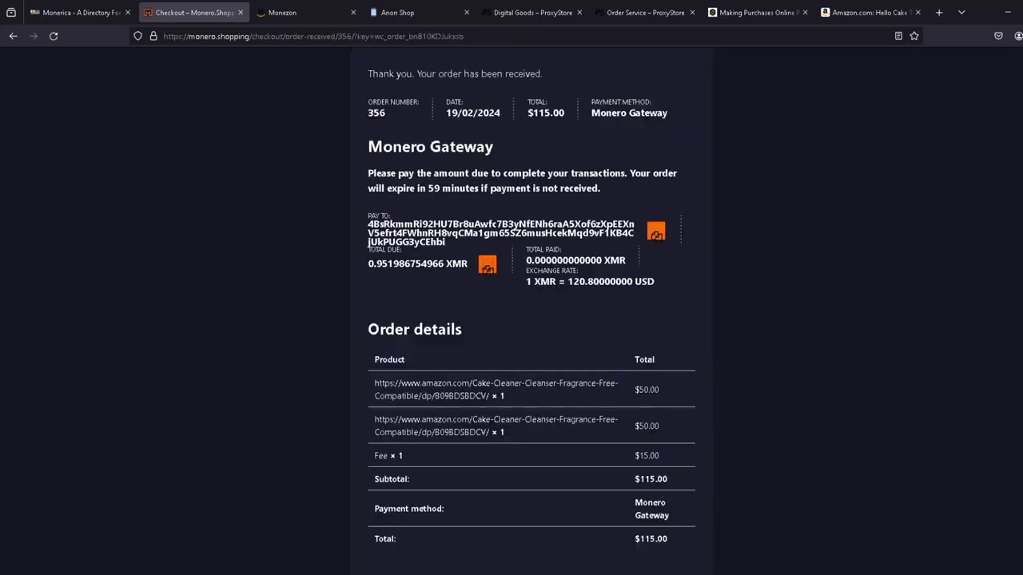
left_click_drag(369, 224, 633, 224)
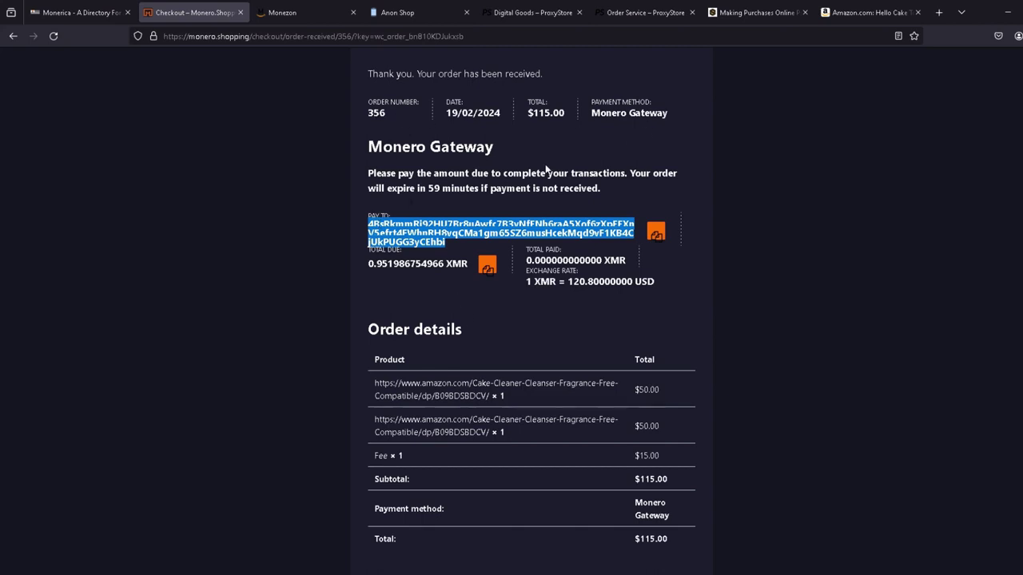
triple_click(414, 185)
left_click(391, 204)
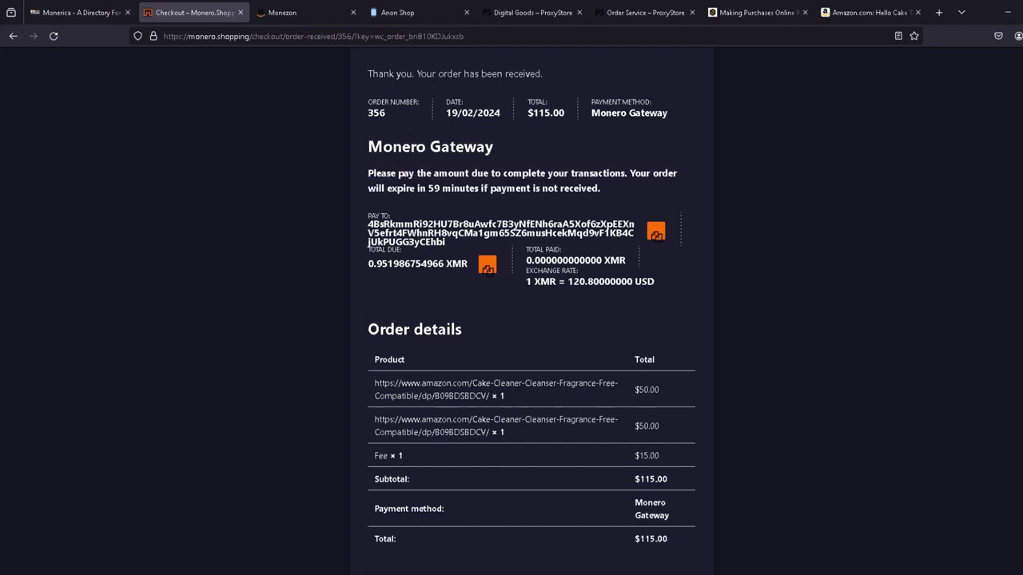
left_click_drag(380, 188, 550, 188)
left_click(549, 188)
scroll(531, 320, "down", 2)
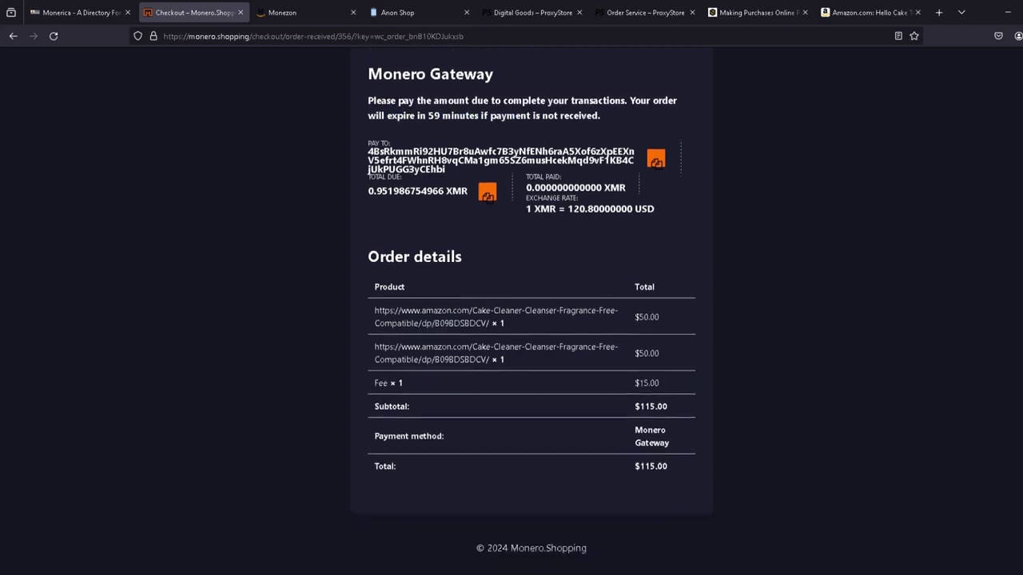
scroll(530, 320, "up", 2)
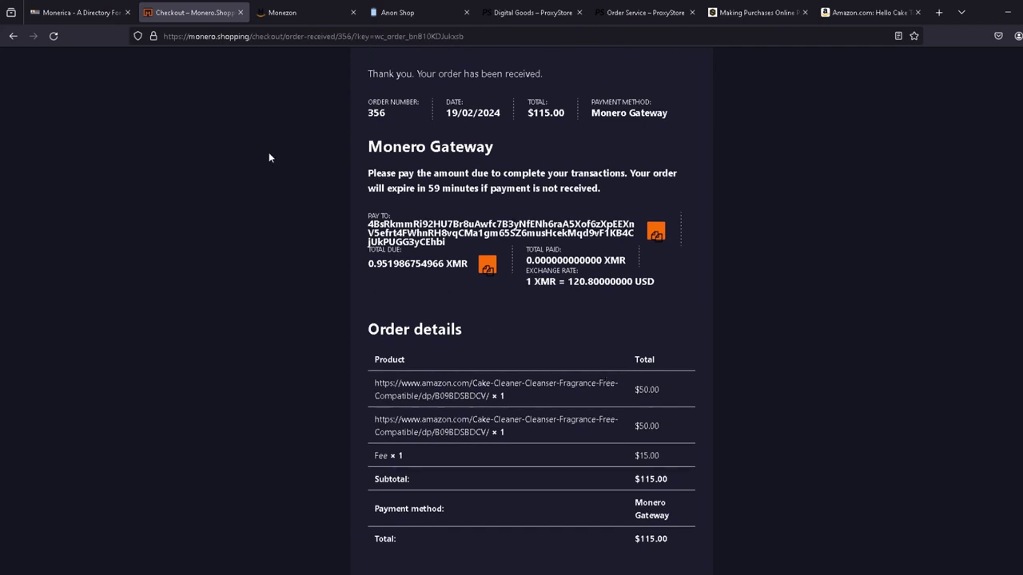
Step: Open Monezon's wishlist guide and read down to step 9, sharing the shipping address with sellers
left_click(272, 12)
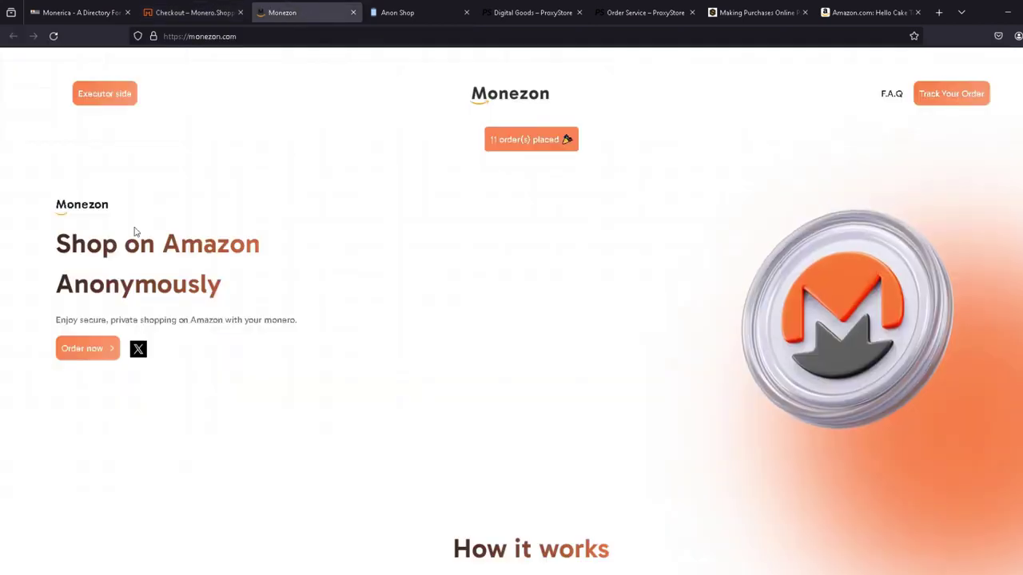
left_click(94, 352)
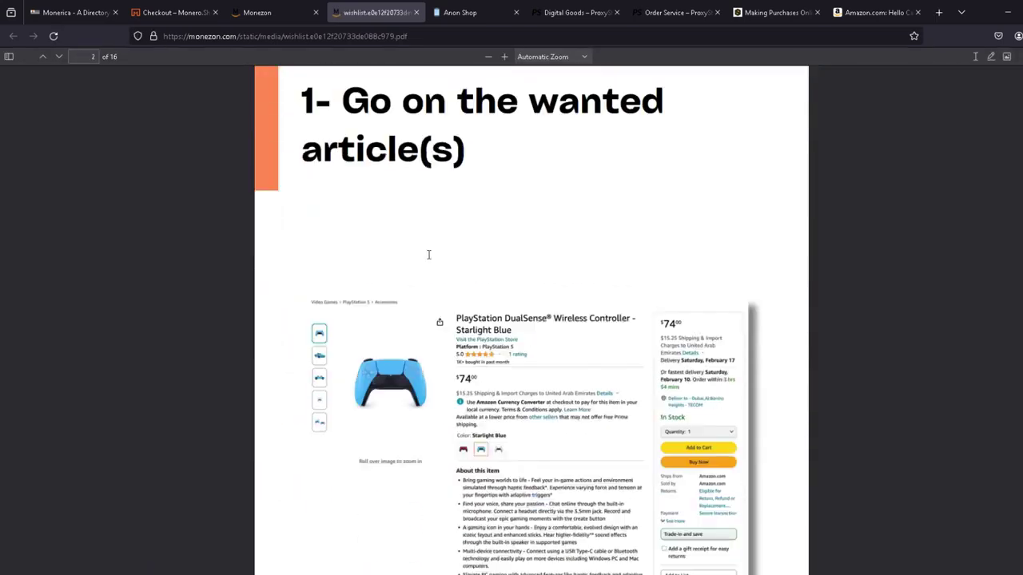
scroll(429, 255, "down", 3)
scroll(421, 267, "down", 3)
scroll(421, 267, "down", 3)
scroll(421, 267, "down", 3)
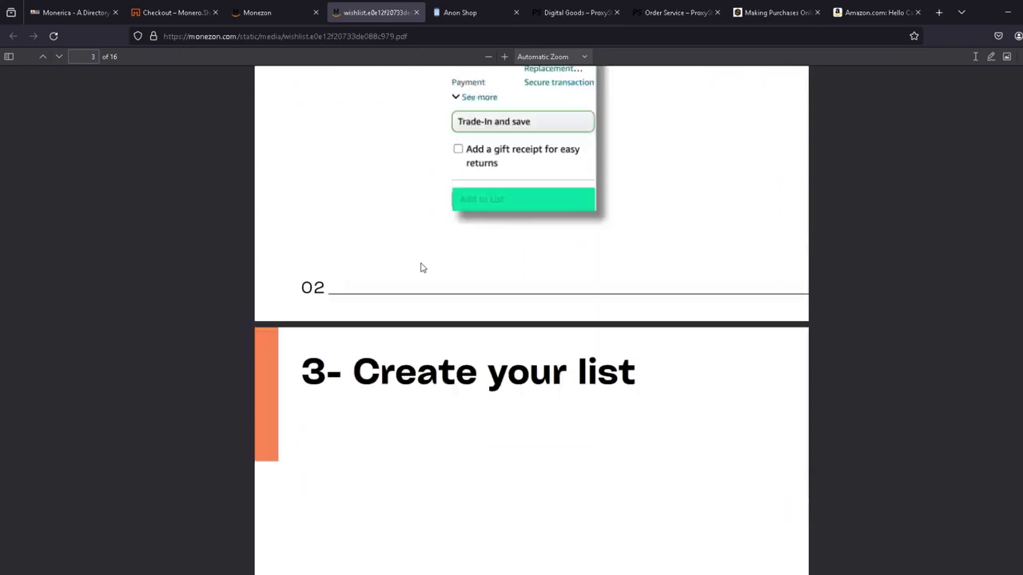
scroll(423, 268, "down", 3)
scroll(423, 266, "down", 3)
scroll(436, 207, "down", 3)
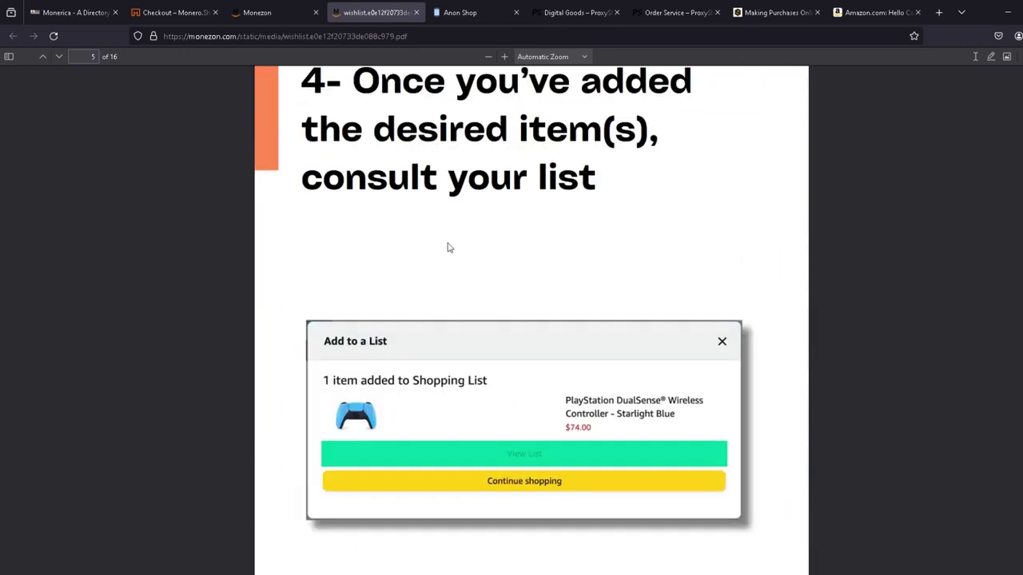
scroll(448, 248, "down", 3)
scroll(448, 248, "down", 3)
scroll(448, 247, "down", 3)
scroll(448, 251, "down", 3)
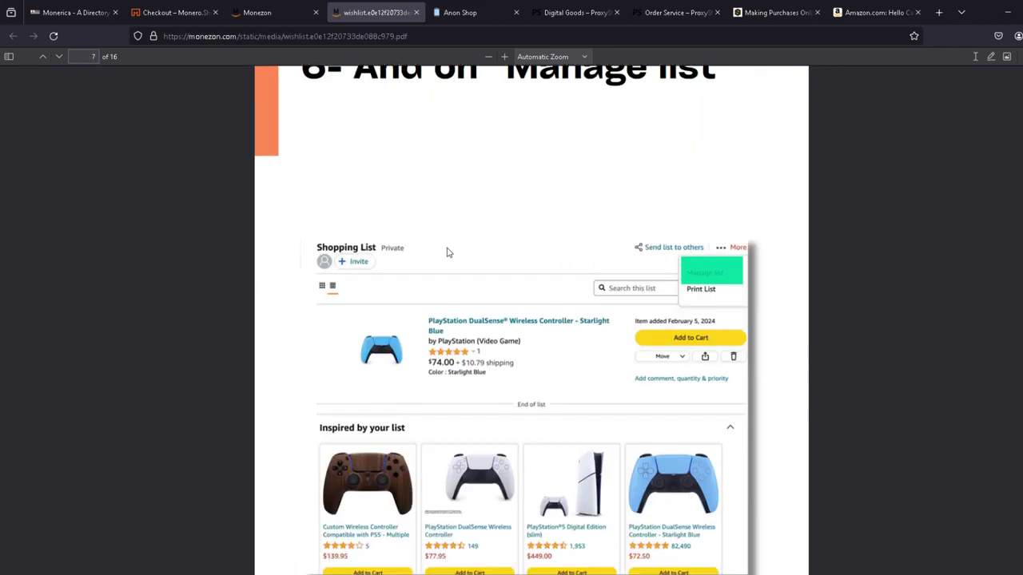
scroll(447, 252, "down", 3)
scroll(448, 251, "down", 3)
scroll(448, 251, "down", 3)
scroll(448, 263, "down", 3)
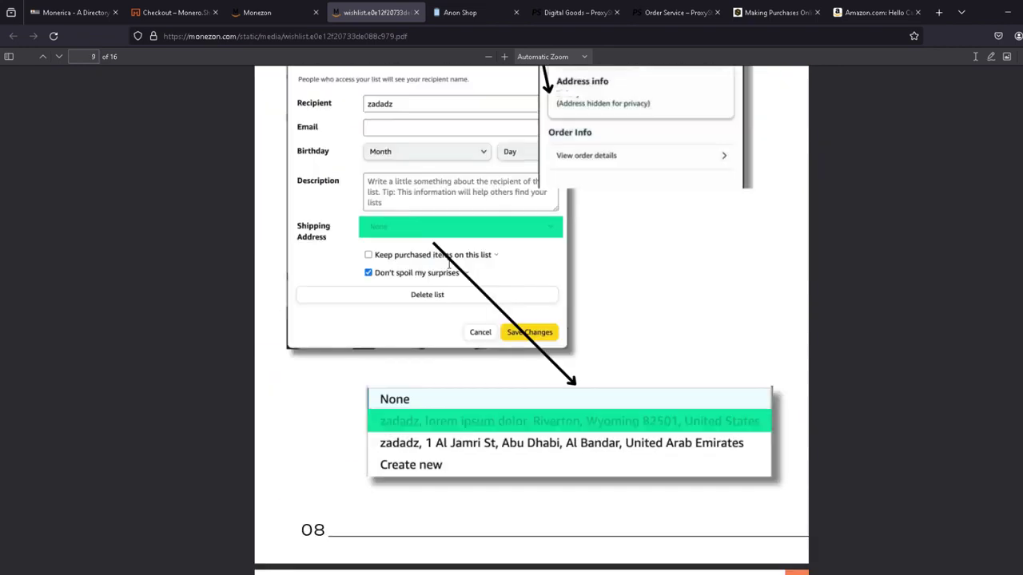
scroll(449, 266, "down", 3)
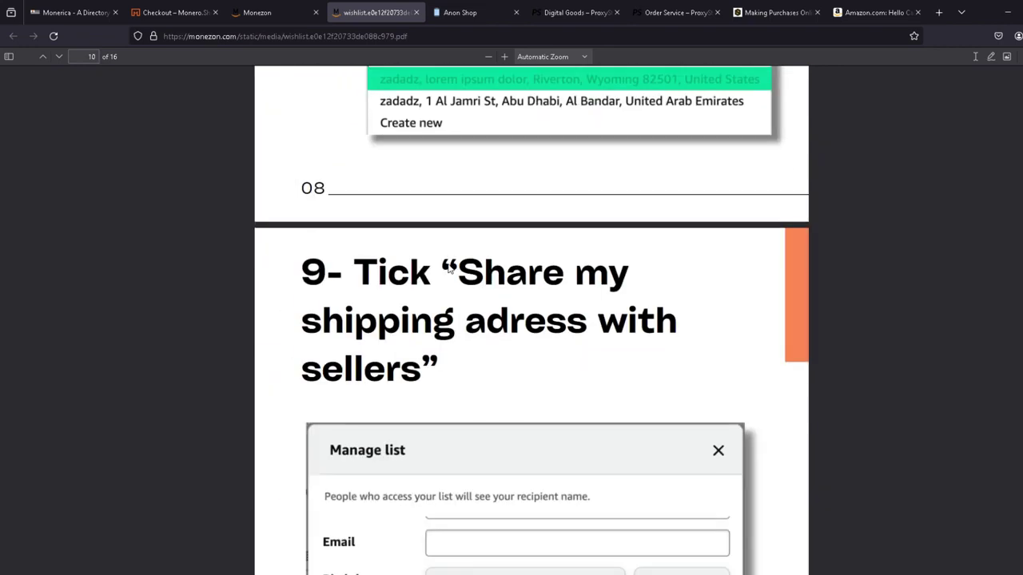
scroll(450, 266, "down", 3)
scroll(449, 266, "down", 3)
Step: Check Anon Shop's locker and address delivery pricing cards, then go to ProxyStore Digital Goods
left_click(490, 6)
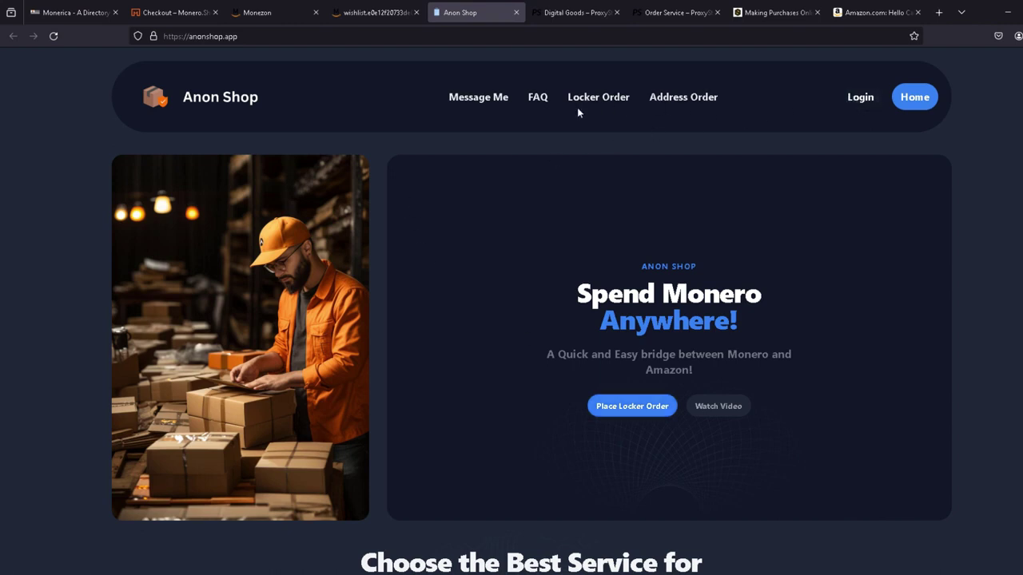
scroll(578, 108, "down", 3)
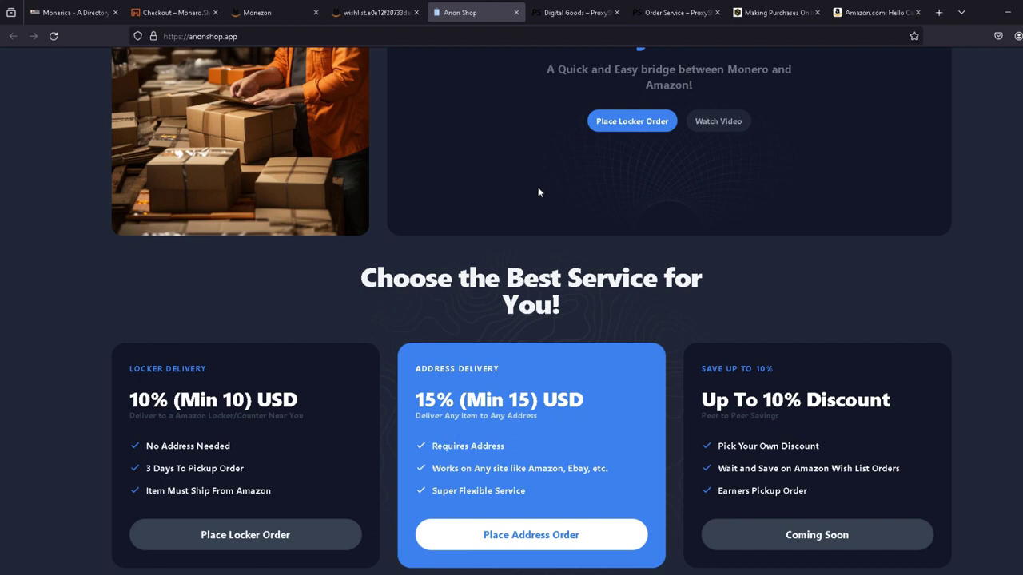
scroll(537, 192, "up", 3)
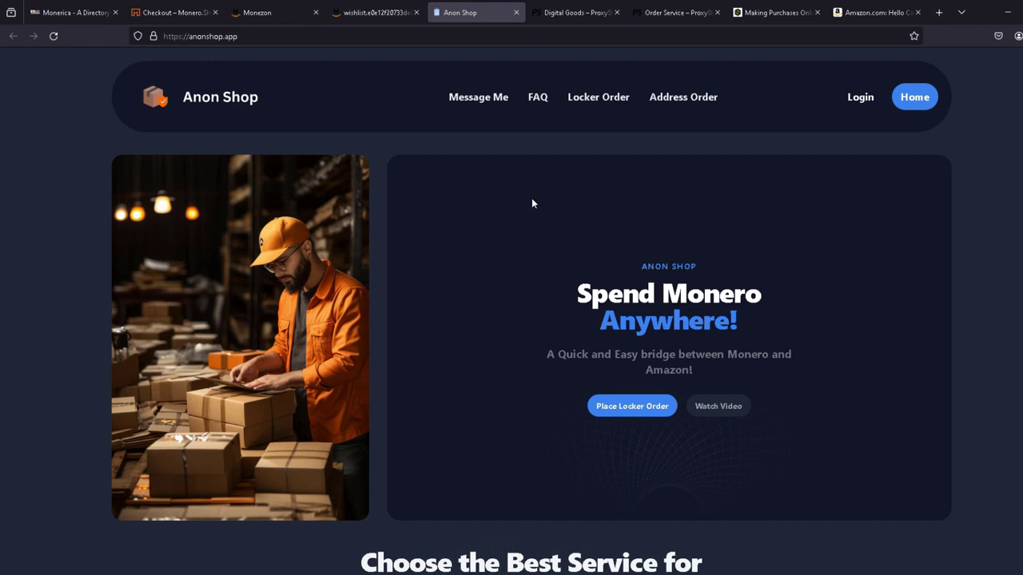
left_click(557, 6)
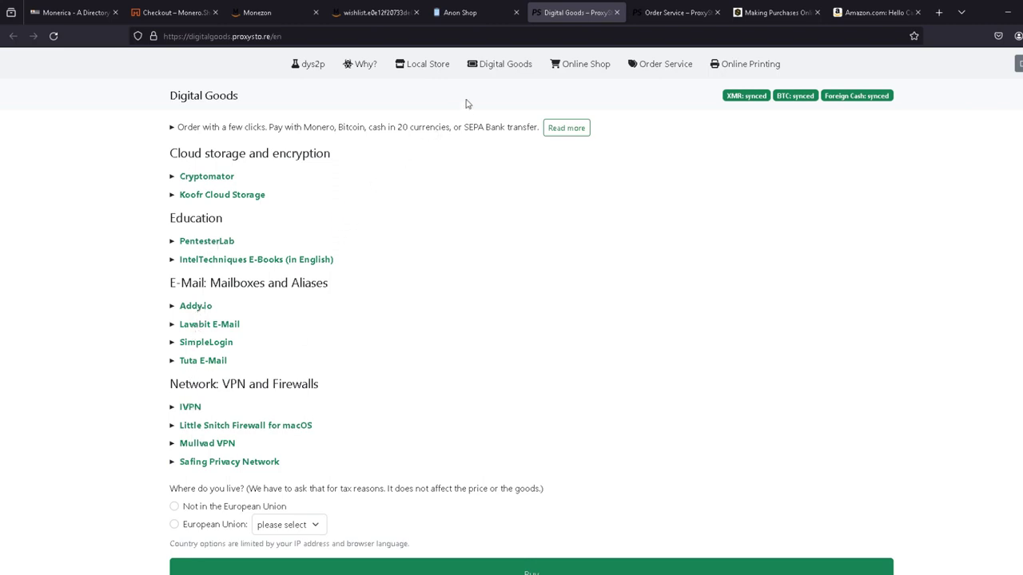
Step: Browse the ProxyStore online shop category, then go back to the Digital Goods page
left_click(578, 67)
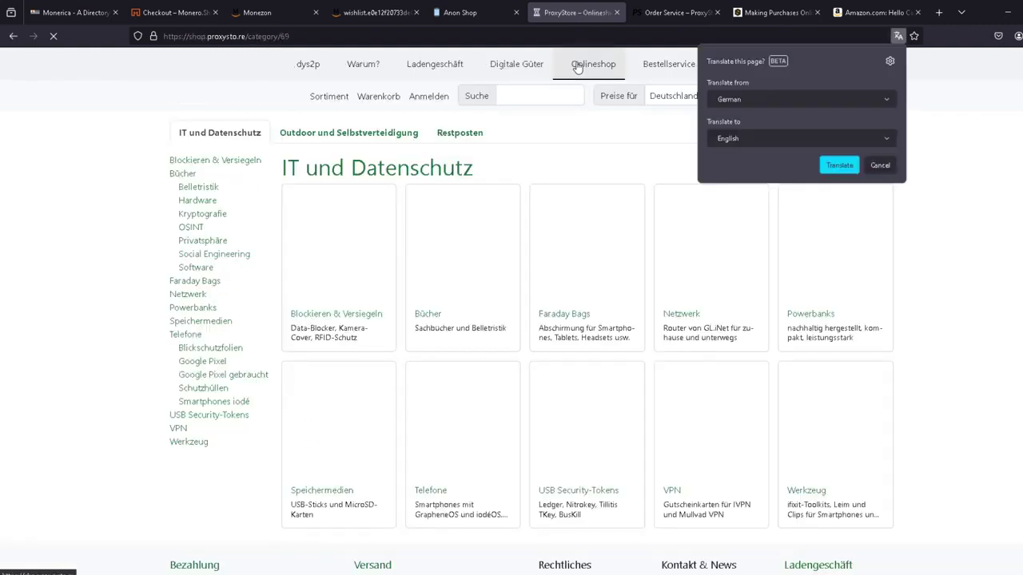
left_click(36, 376)
scroll(489, 294, "down", 2)
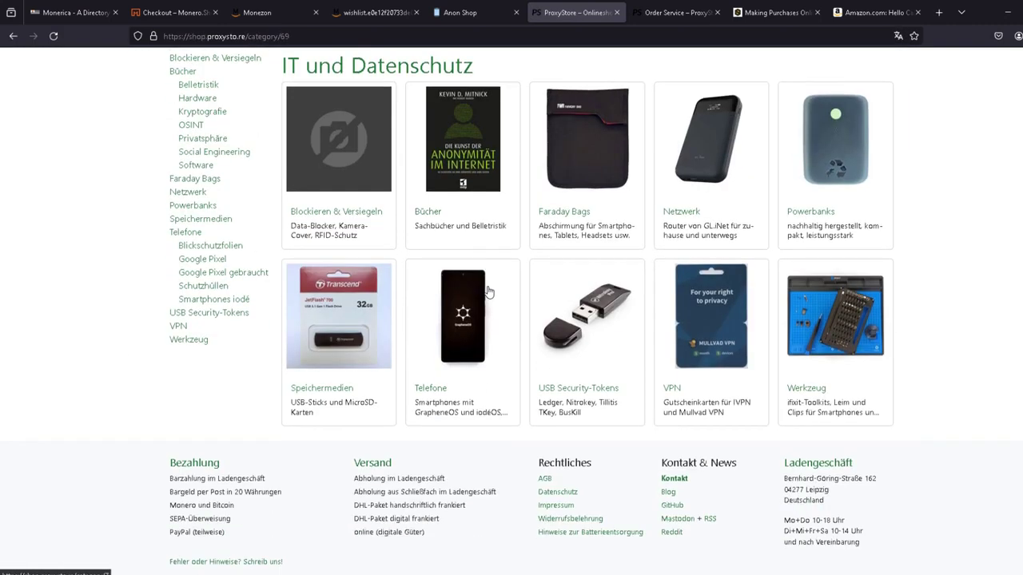
scroll(489, 296, "up", 2)
key("alt+Left")
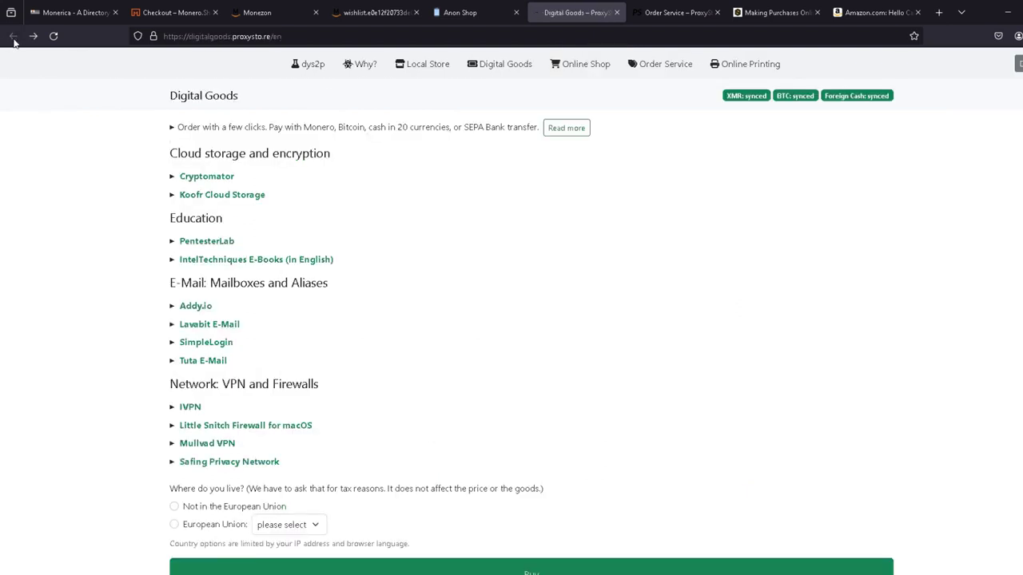
scroll(246, 352, "down", 3)
scroll(246, 353, "up", 3)
Step: Read the ProxyStore Order Service page, comparing it with the Digital Goods page
left_click(644, 11)
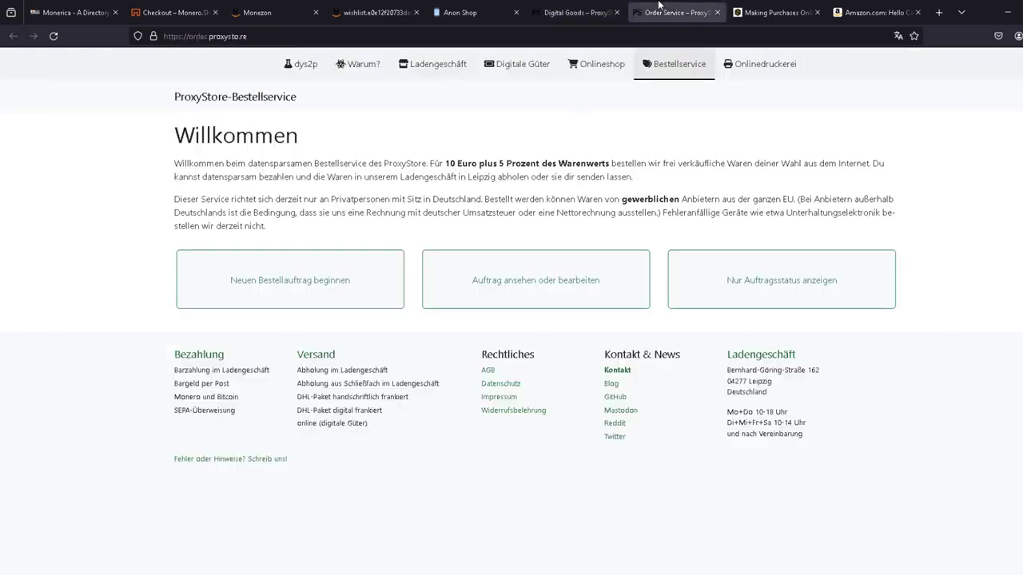
triple_click(310, 195)
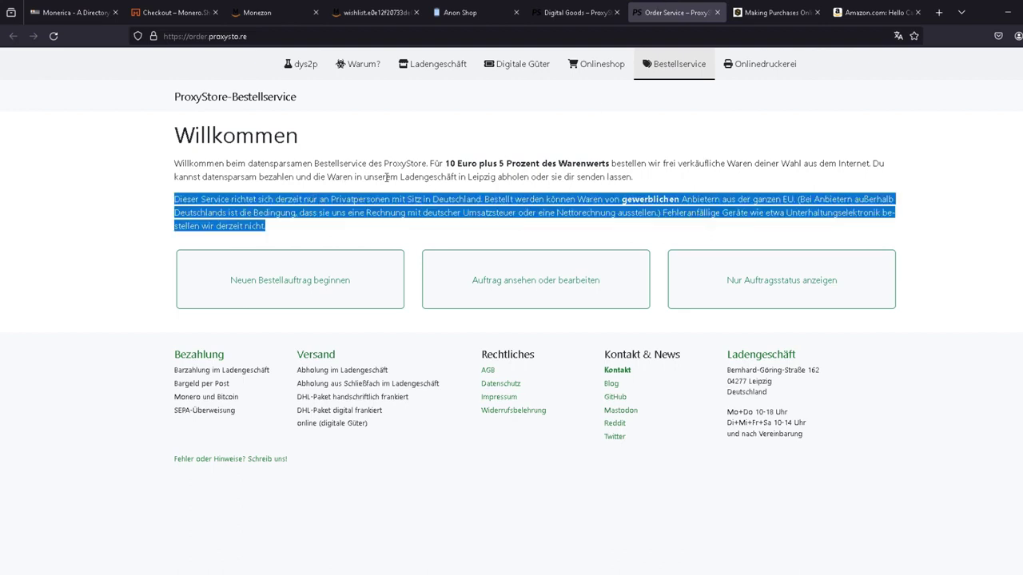
left_click(386, 177)
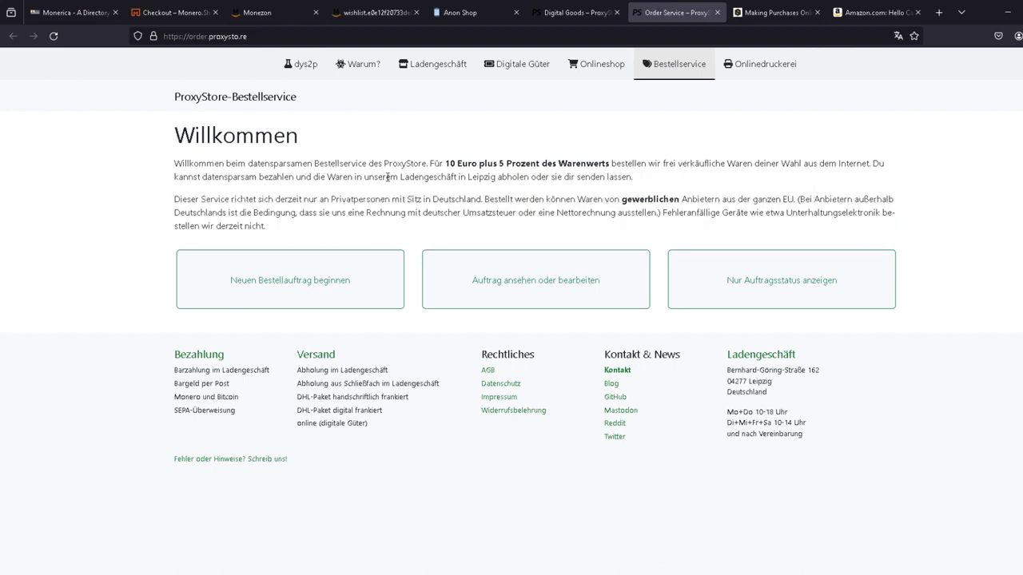
left_click(577, 16)
left_click(655, 5)
left_click(596, 4)
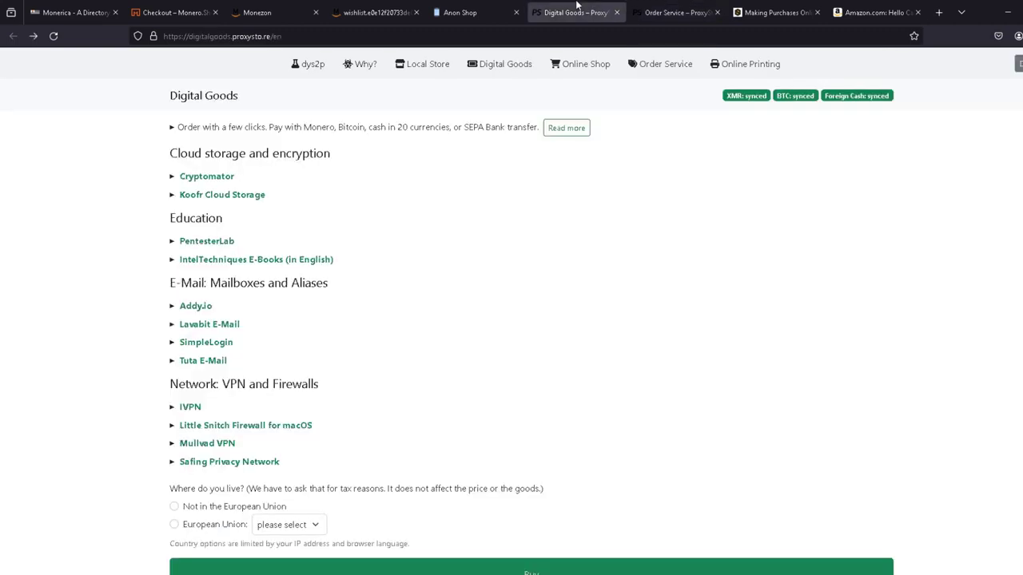
left_click(656, 4)
middle_click(657, 4)
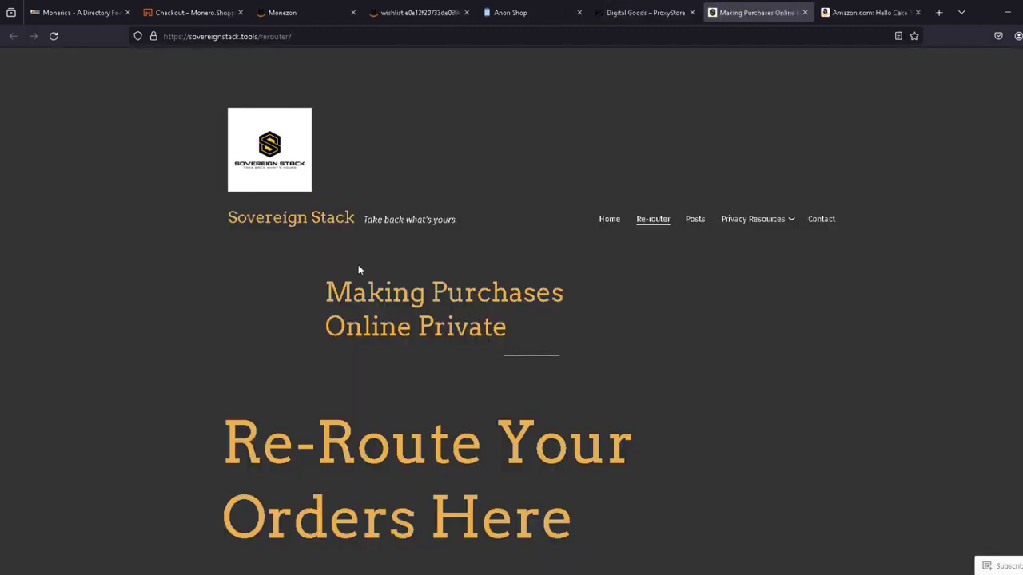
scroll(378, 269, "down", 3)
scroll(416, 306, "down", 3)
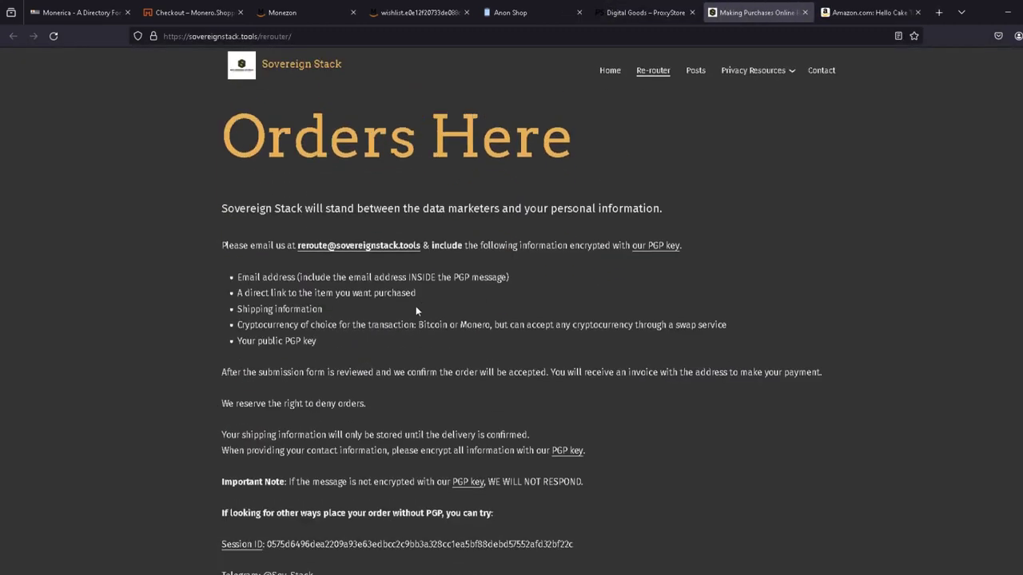
scroll(415, 306, "up", 3)
scroll(397, 309, "up", 3)
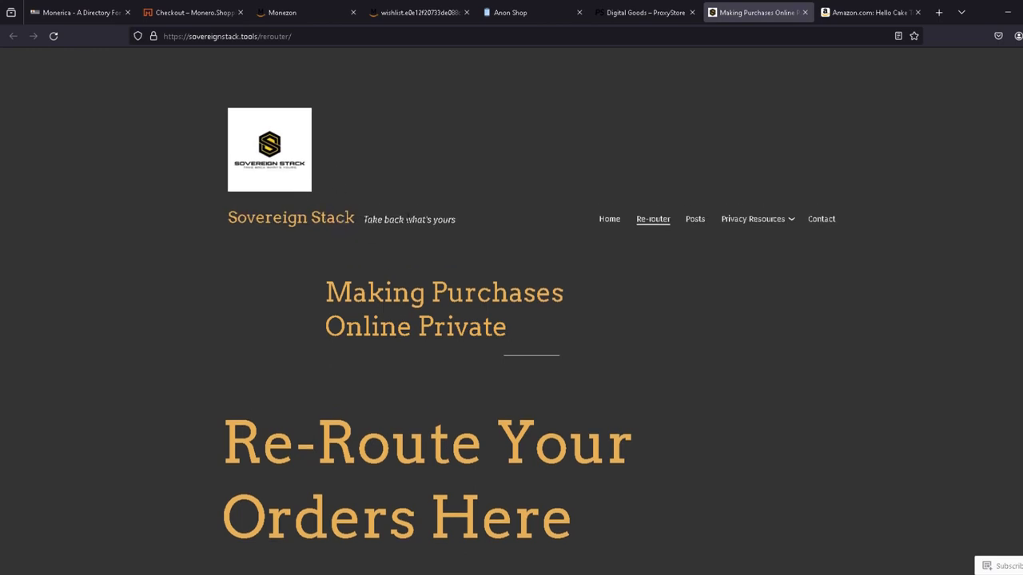
scroll(369, 296, "down", 3)
scroll(369, 296, "down", 4)
scroll(370, 297, "down", 4)
scroll(369, 296, "down", 3)
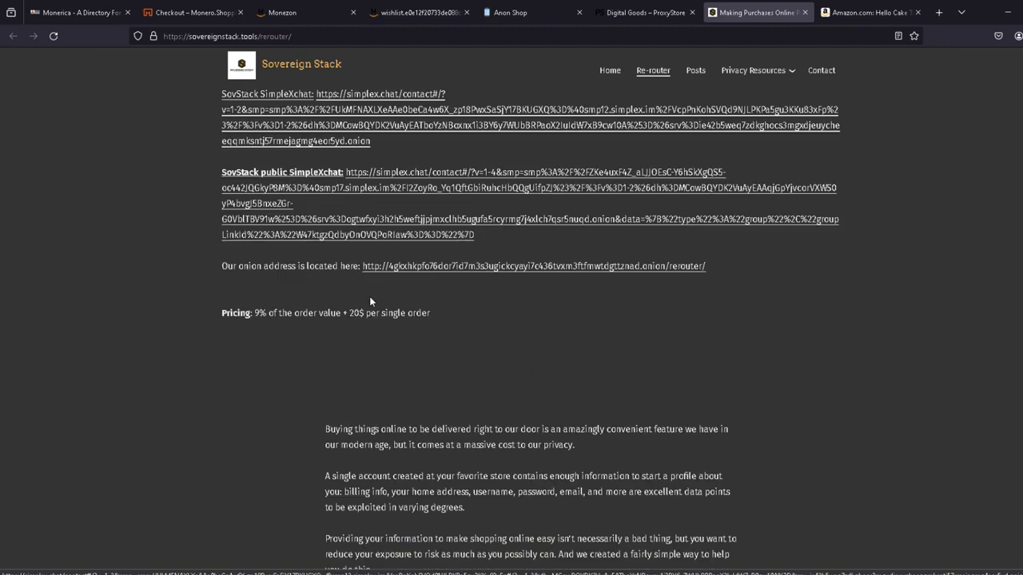
scroll(369, 296, "up", 4)
scroll(369, 296, "down", 8)
middle_click(517, 304)
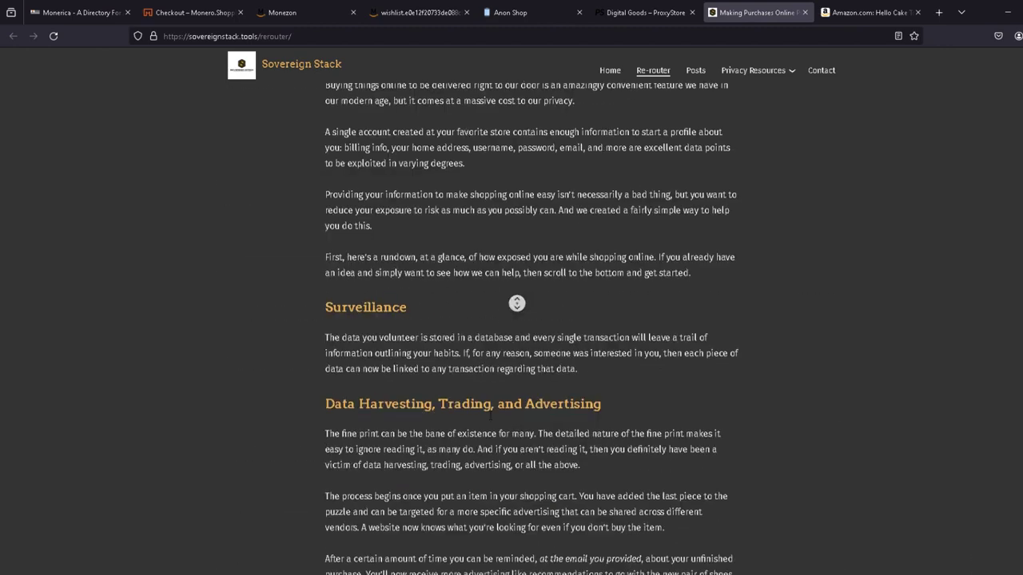
middle_click(628, 403)
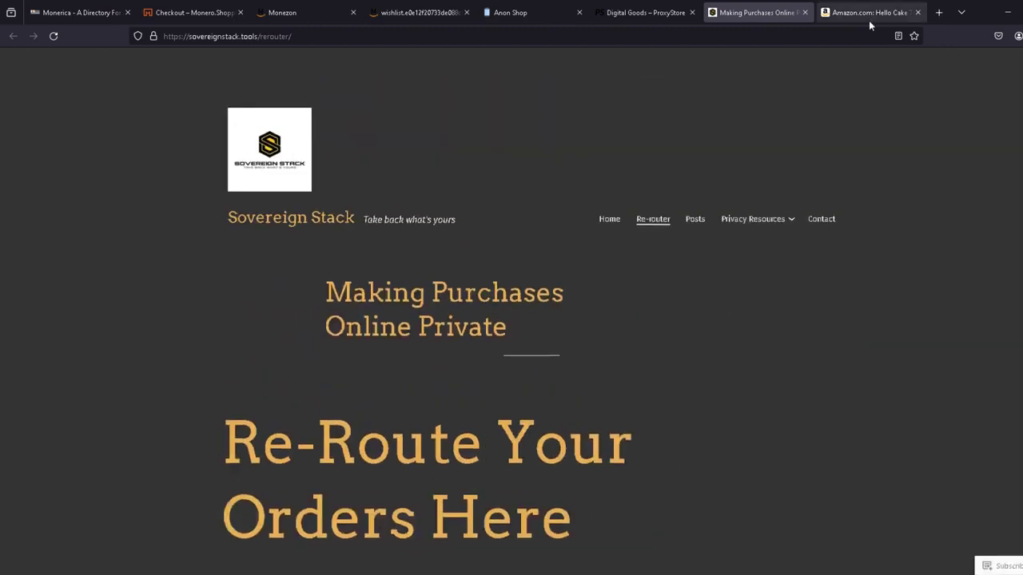
Step: Revisit the Amazon Hello Cake toy cleaner tab, Monerica, then the $115 Monero.Shopping order page
left_click(870, 20)
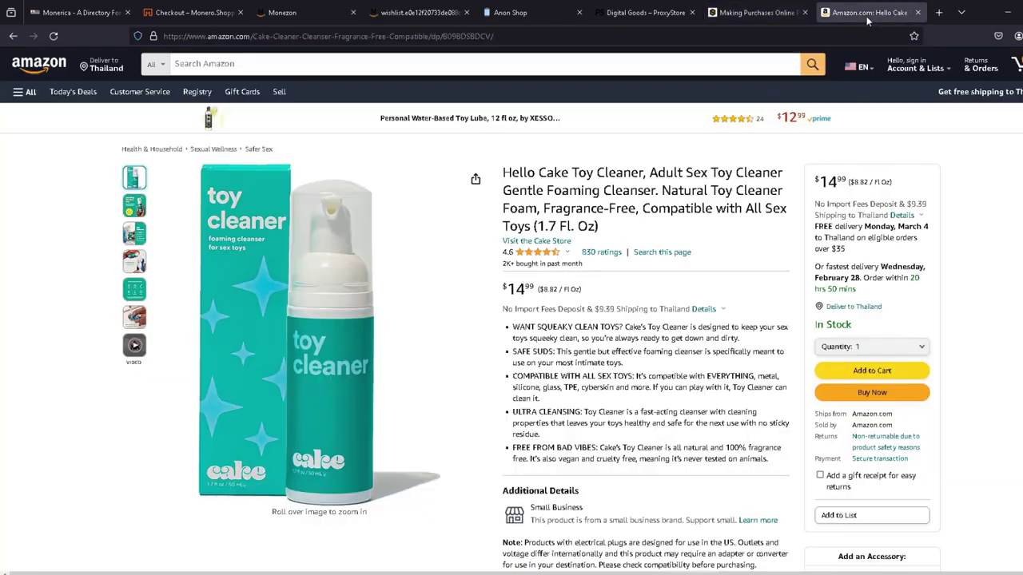
left_click(57, 7)
left_click(166, 7)
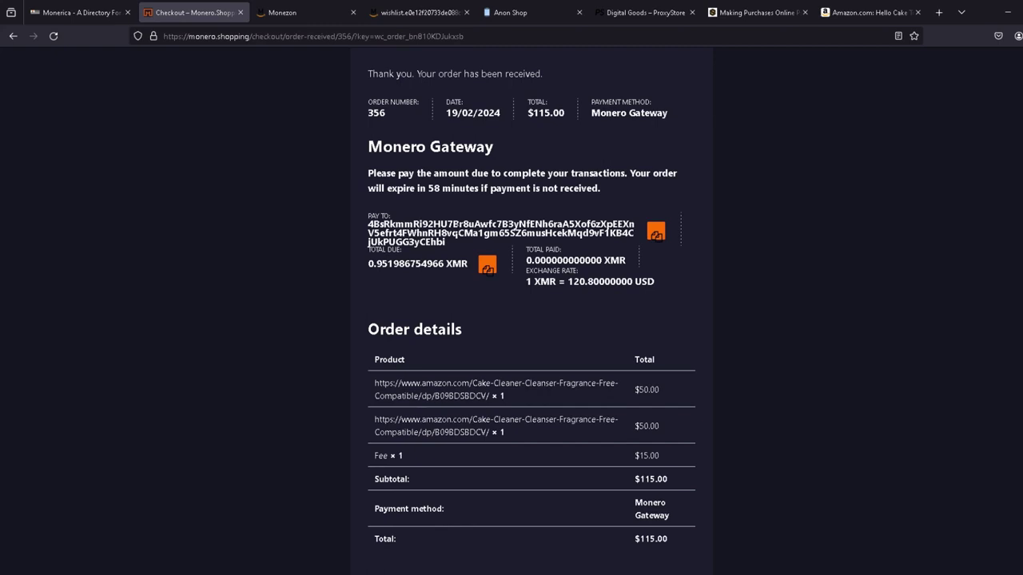
scroll(471, 275, "down", 1)
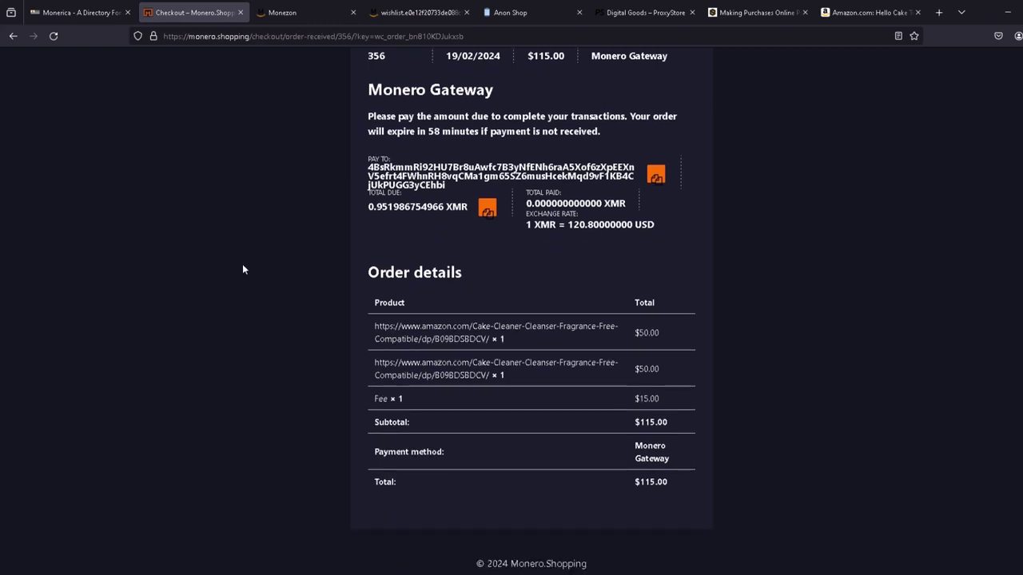
scroll(232, 281, "up", 1)
left_click(76, 12)
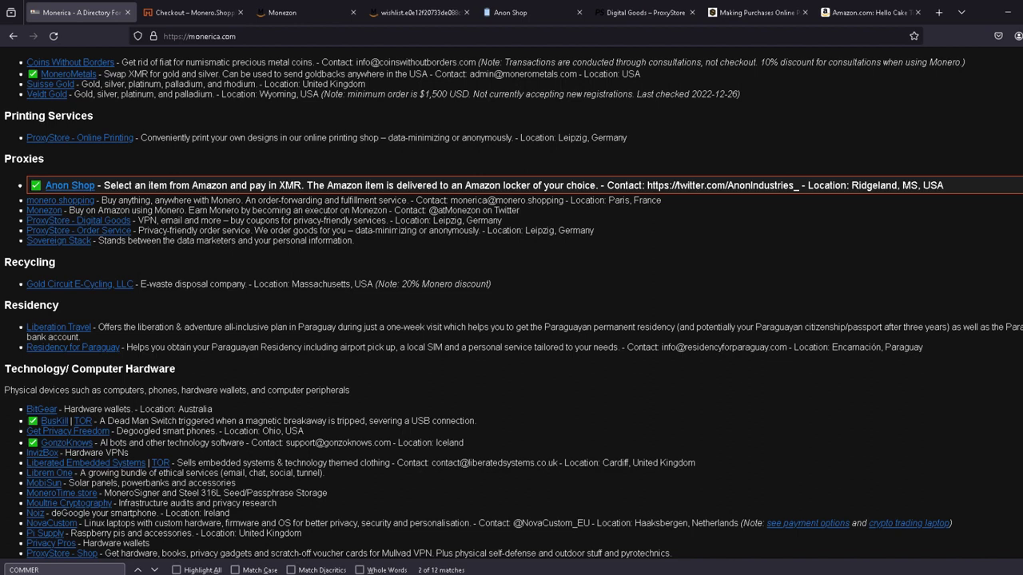
left_click_drag(405, 240, 7, 185)
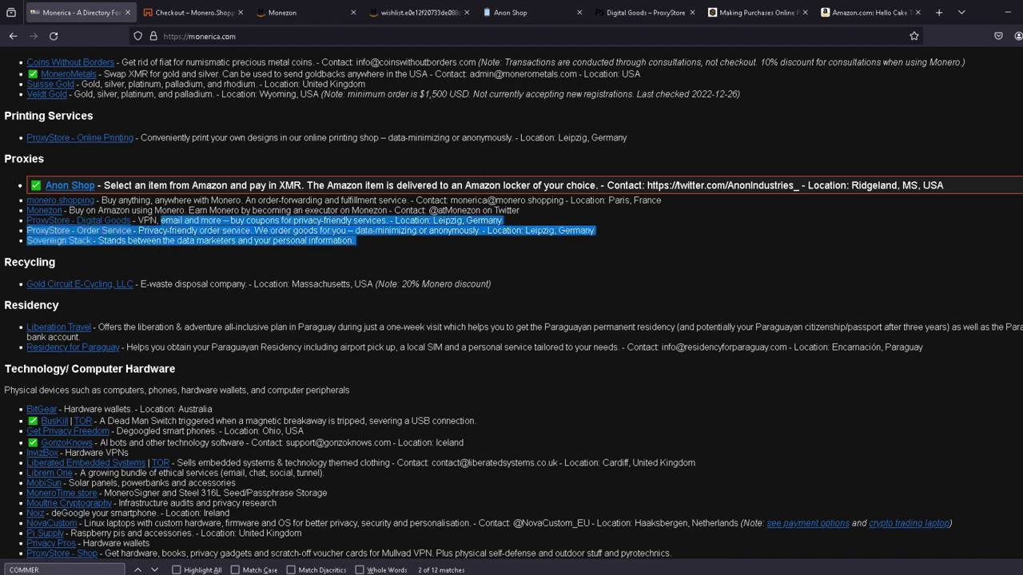
left_click(17, 183)
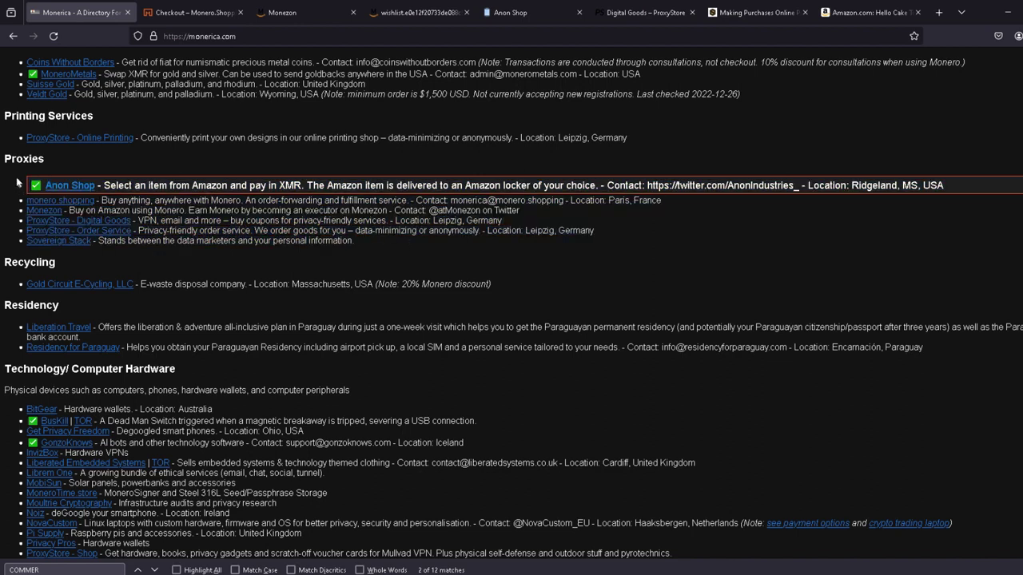
middle_click(340, 168)
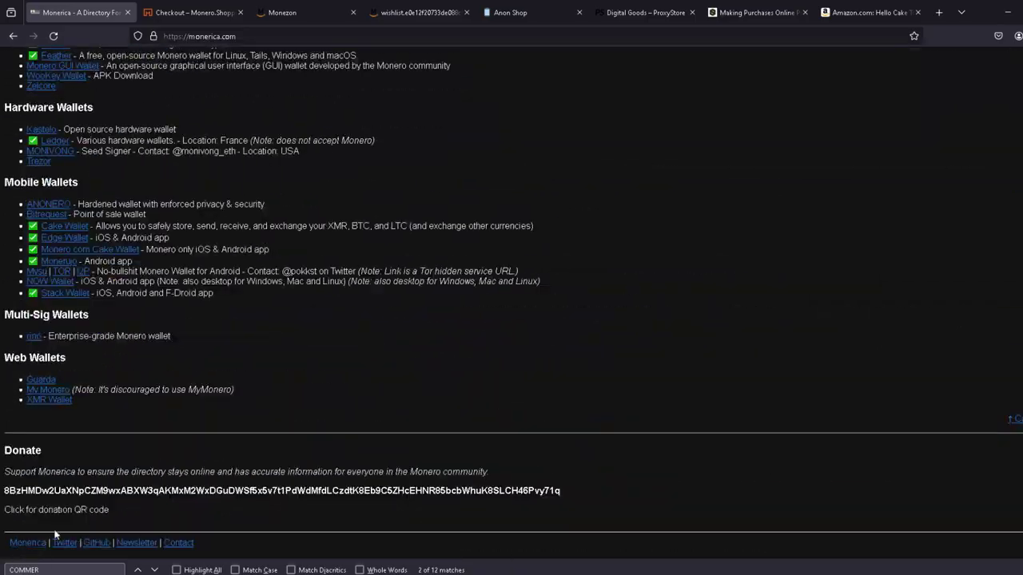
middle_click(452, 482)
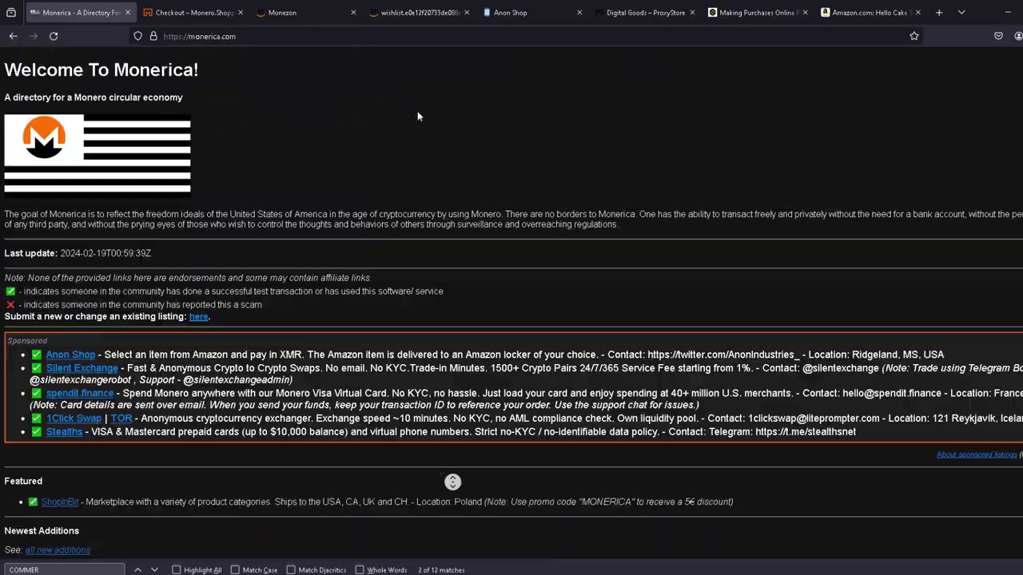
left_click(417, 117)
scroll(378, 140, "down", 1)
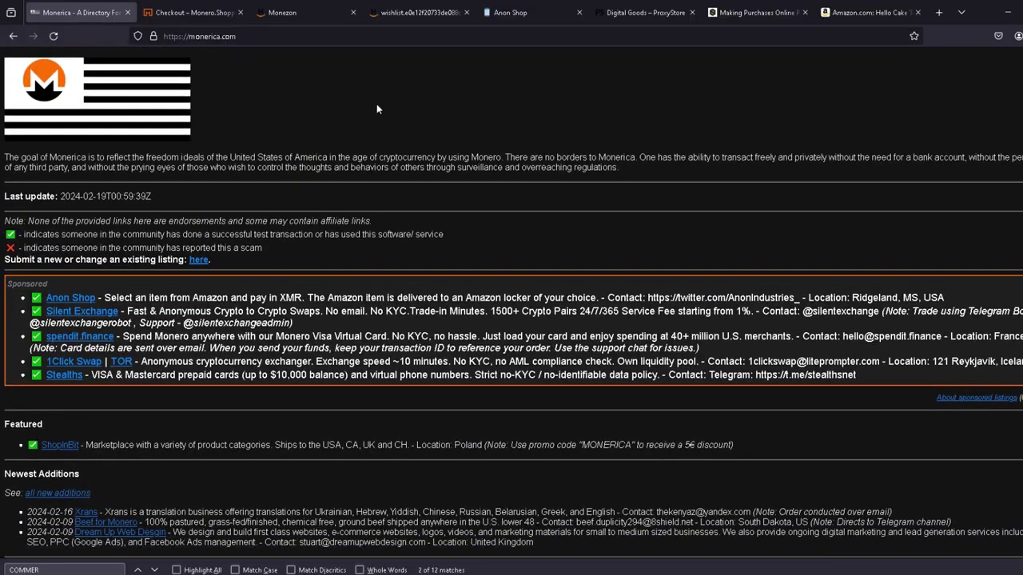
scroll(376, 103, "down", 4)
left_click(210, 5)
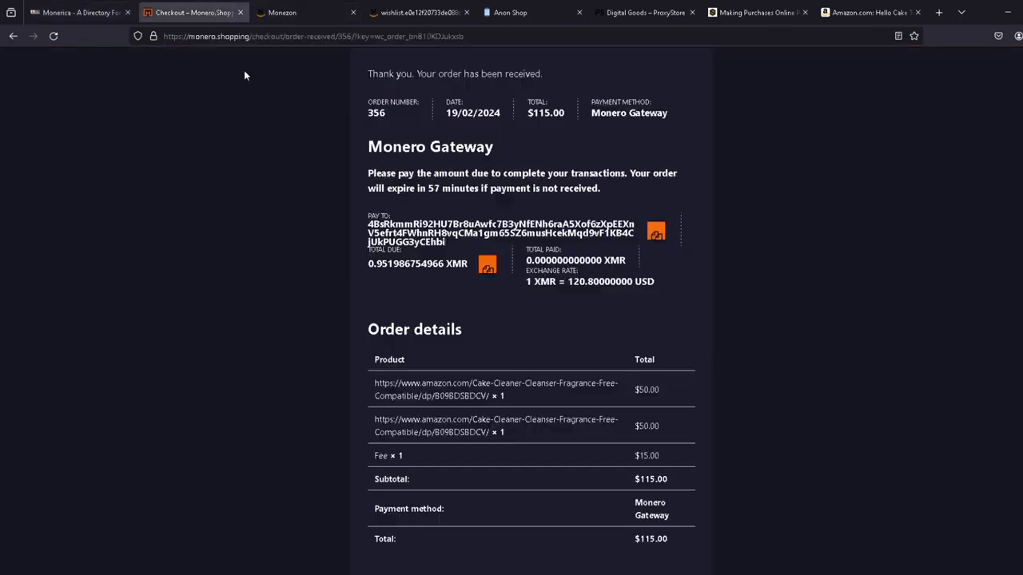